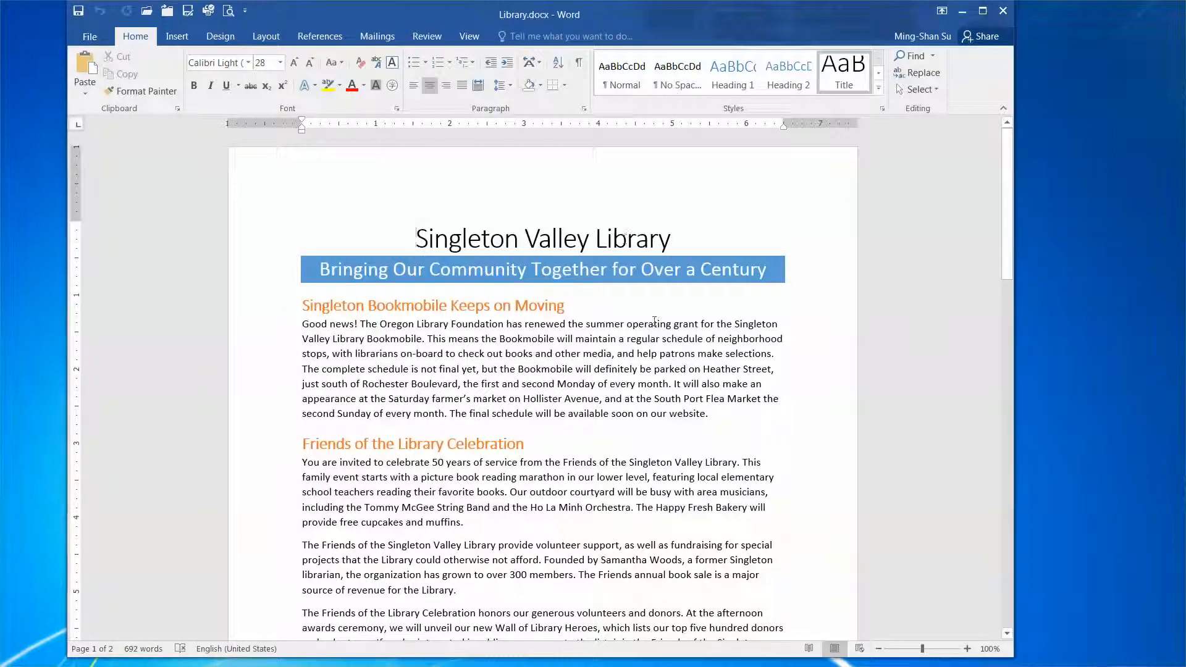
Step: Show the paragraph marks and other hidden formatting symbols in the document
scroll(639, 312, "down", 5)
scroll(638, 312, "down", 17)
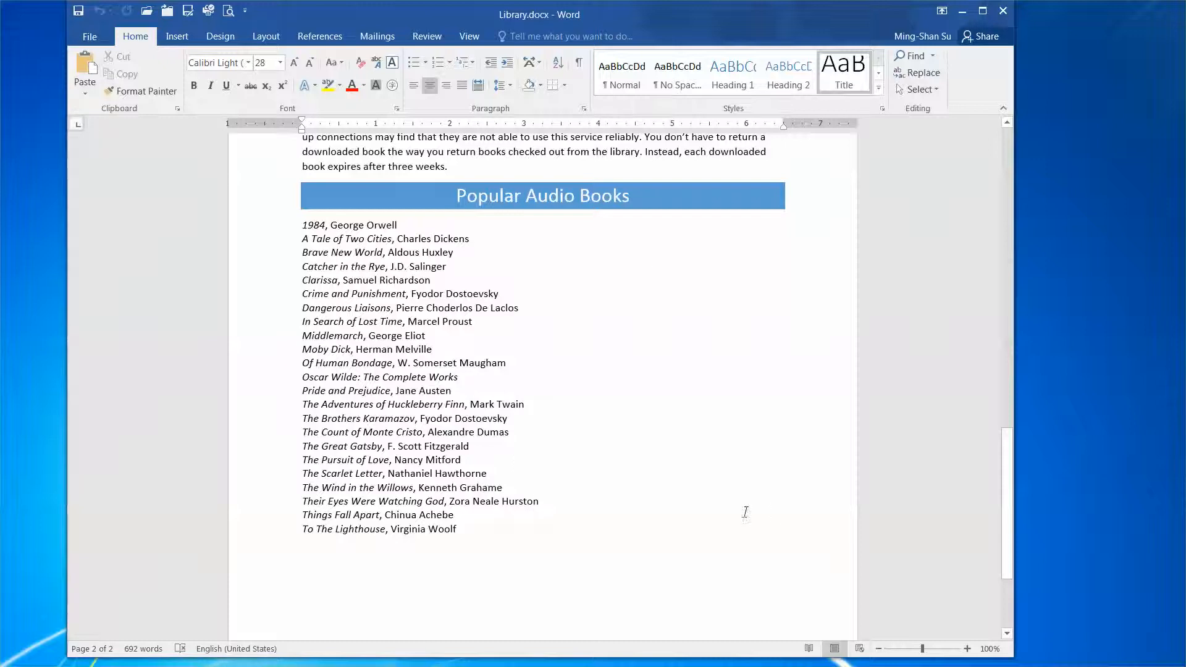
scroll(744, 470, "up", 10)
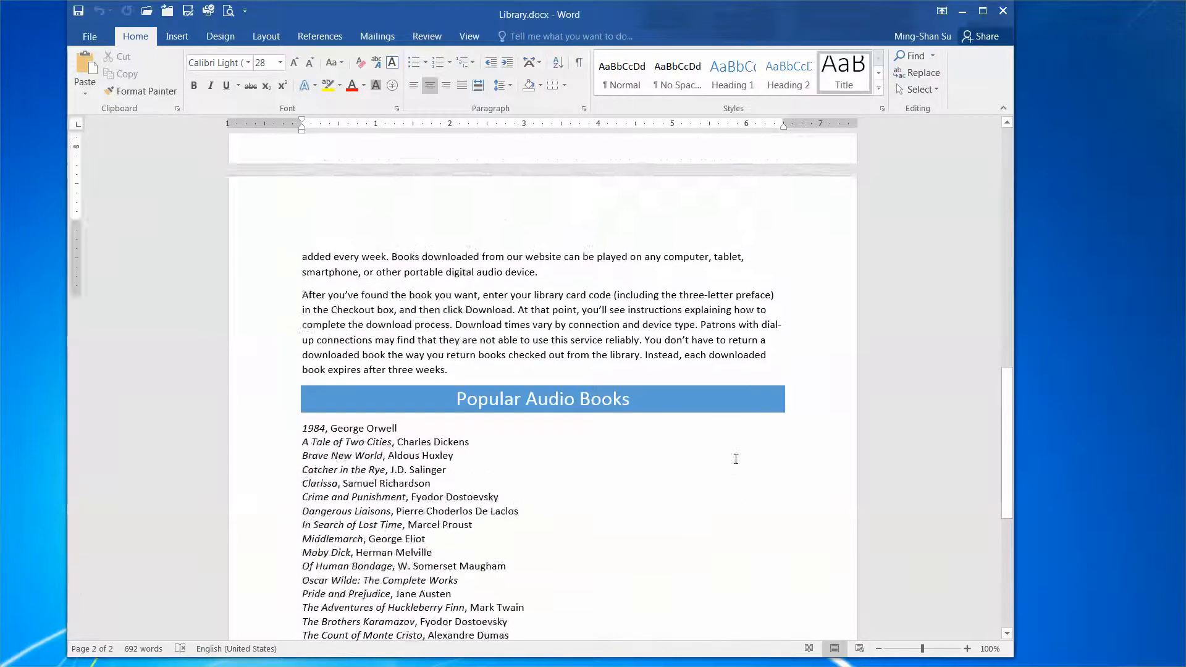
scroll(736, 455, "up", 10)
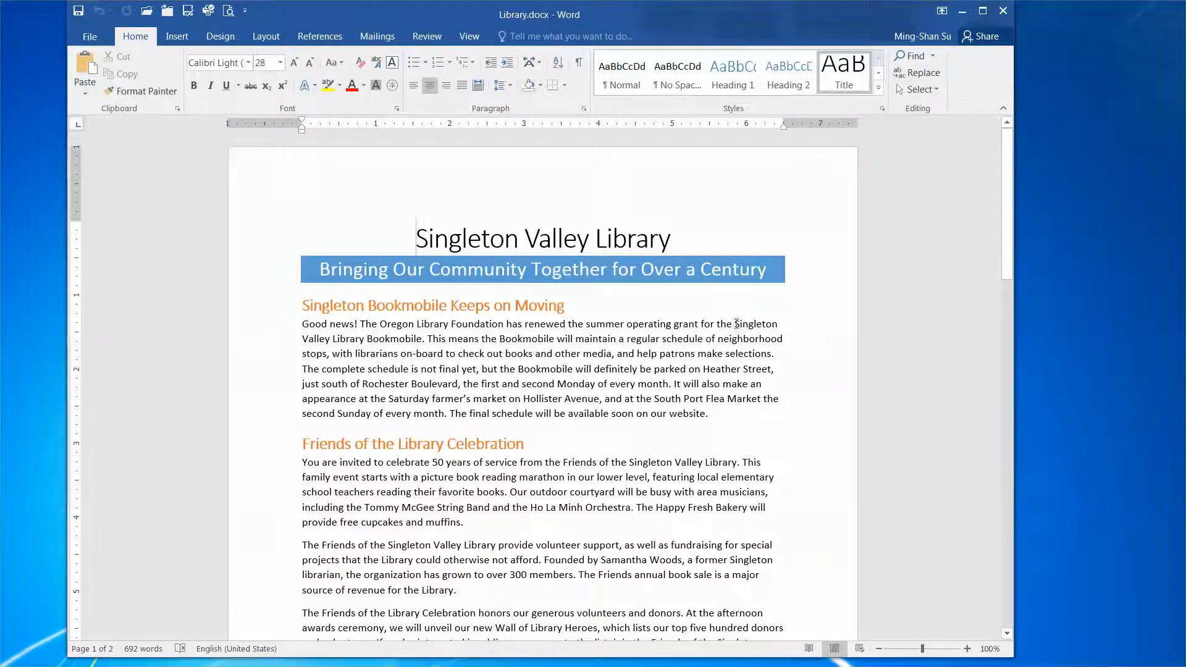
left_click(580, 64)
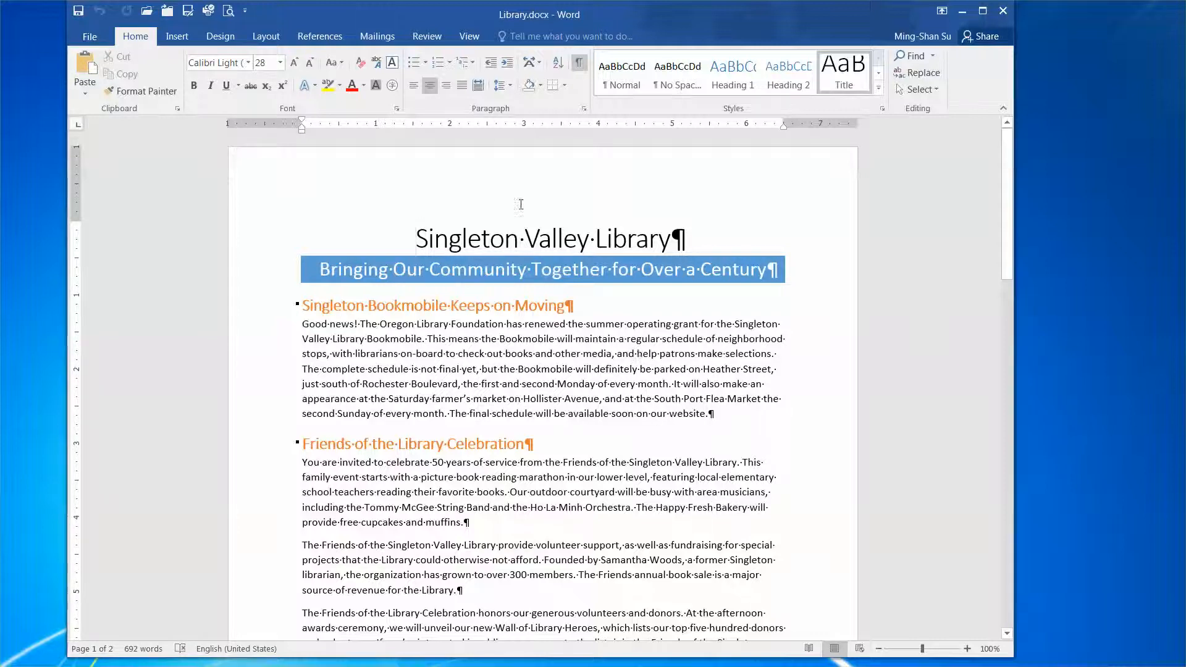
Step: Save a copy of the document in the same folder as Library Newsletter.docx
left_click(189, 11)
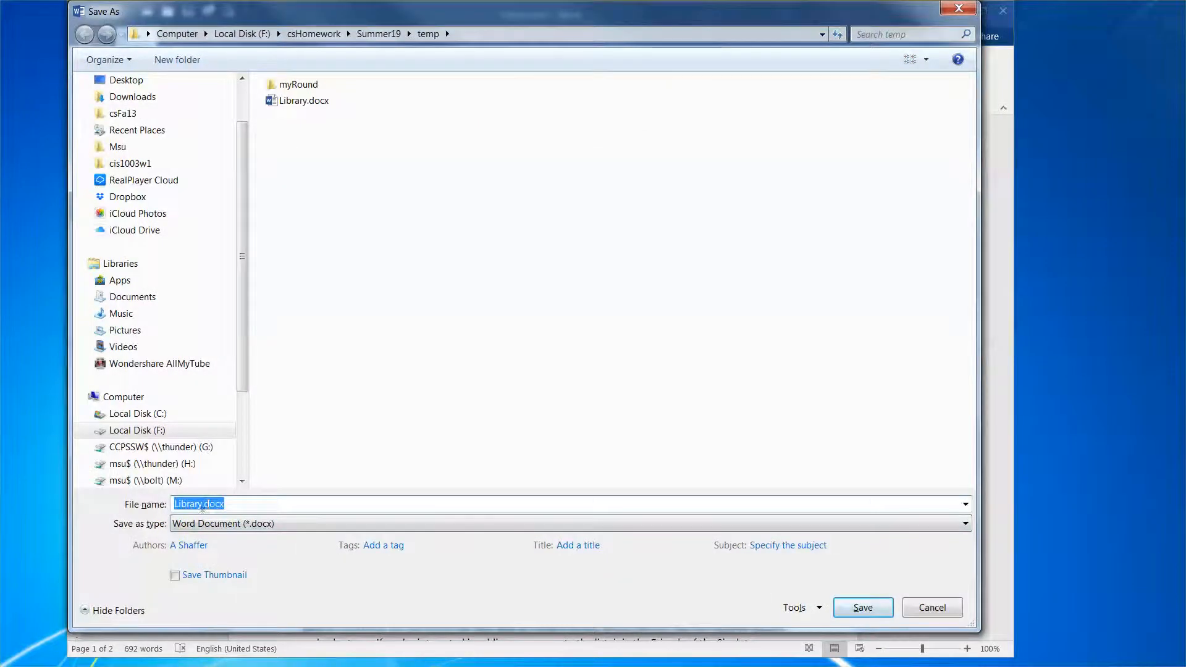
left_click(202, 503)
type("Newsle")
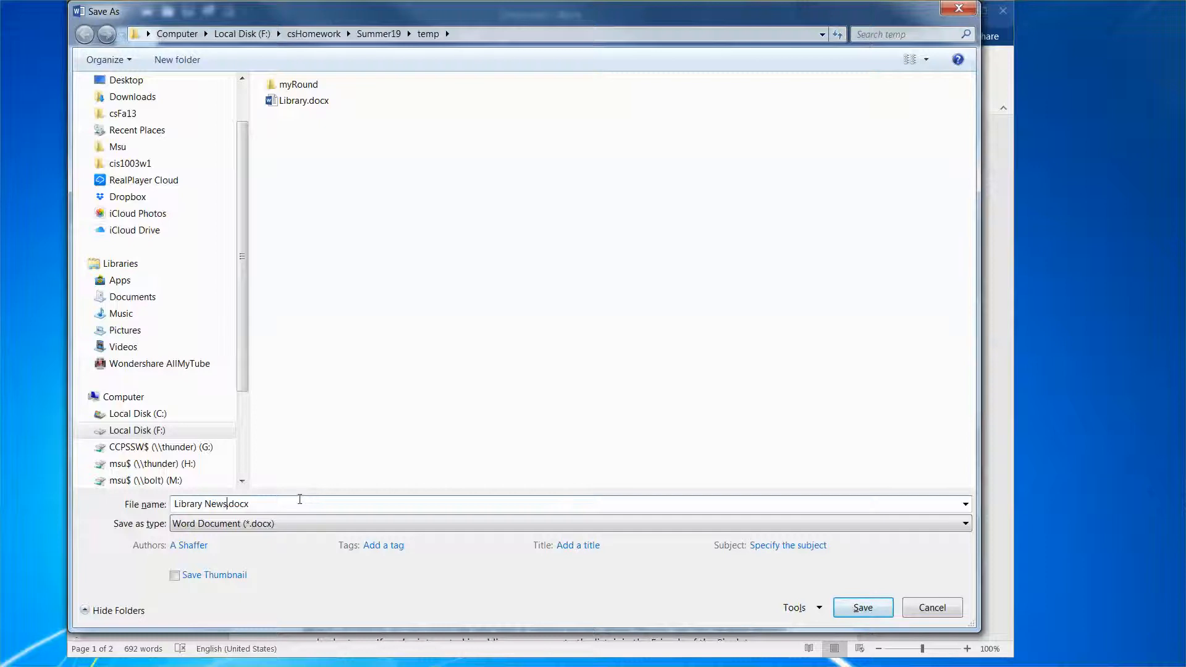
type("tter")
left_click(863, 607)
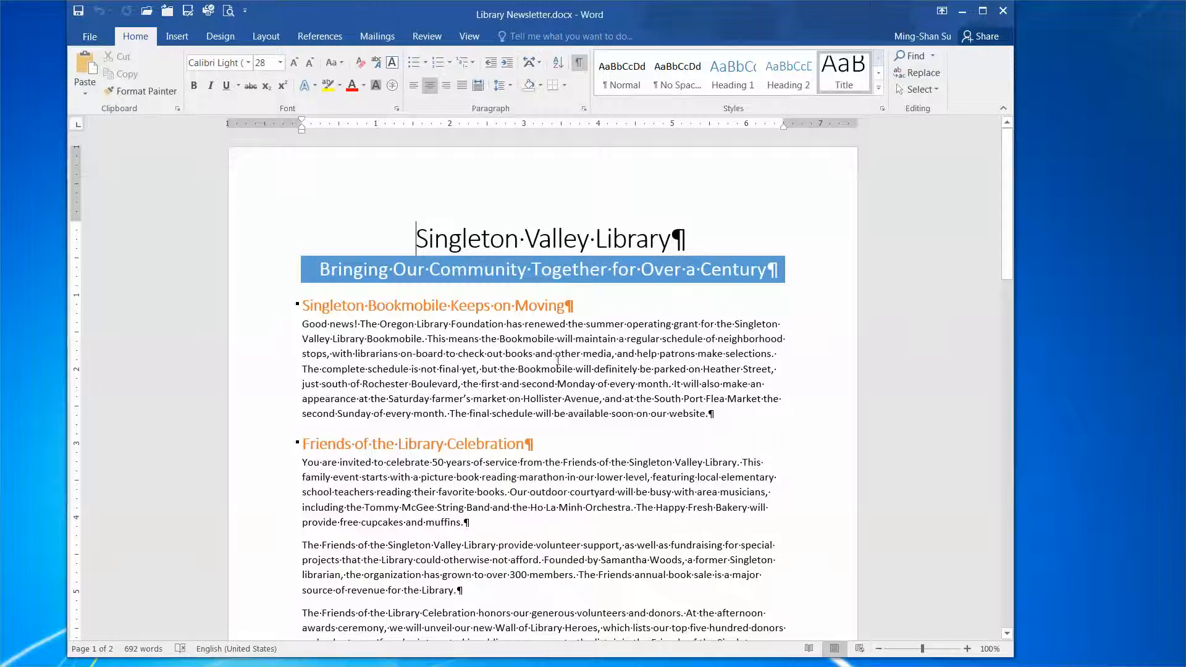
Step: Insert a continuous section break before the heading "Singleton Bookmobile Keeps on Moving"
left_click(307, 305)
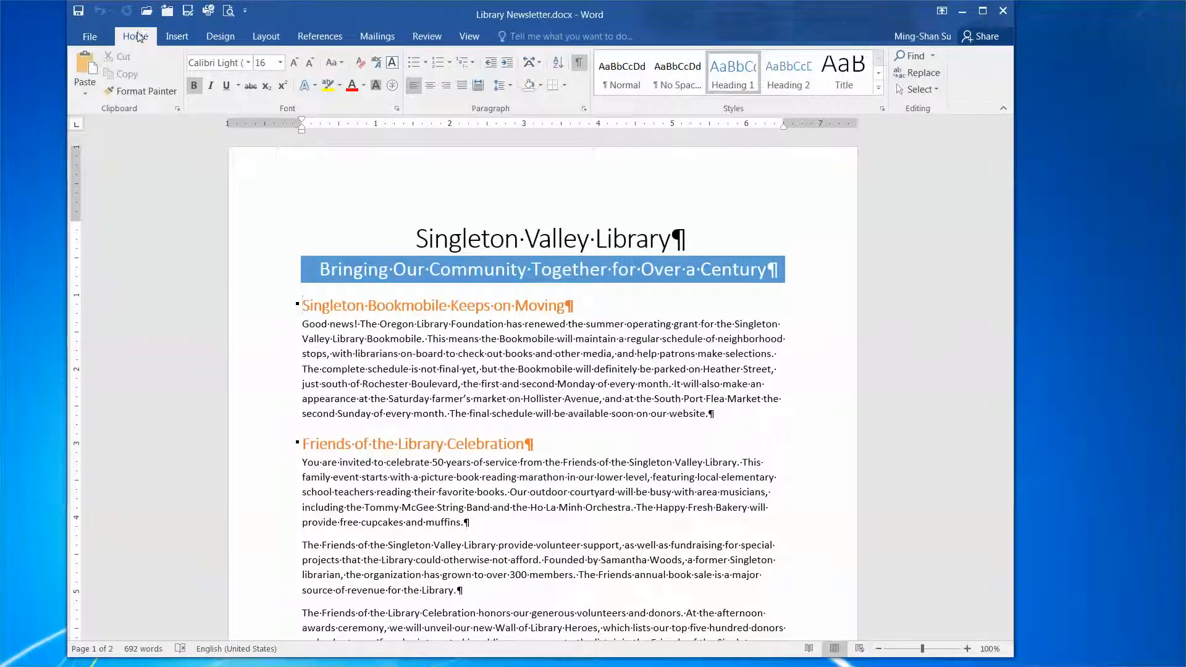
left_click(267, 38)
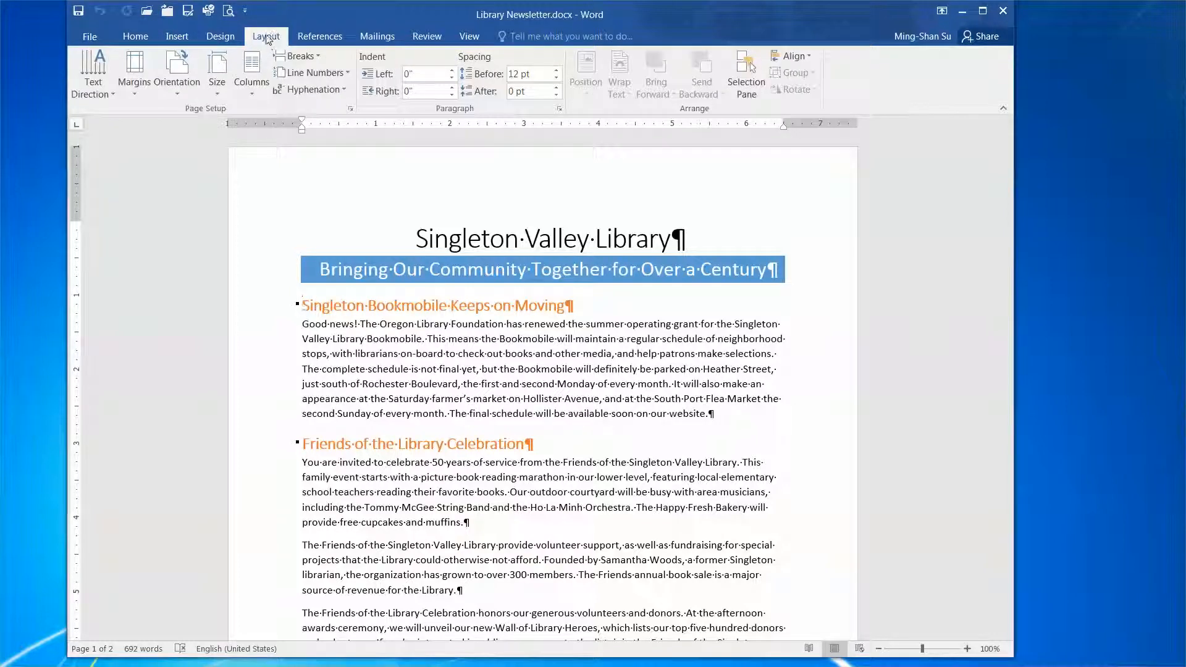
left_click(319, 56)
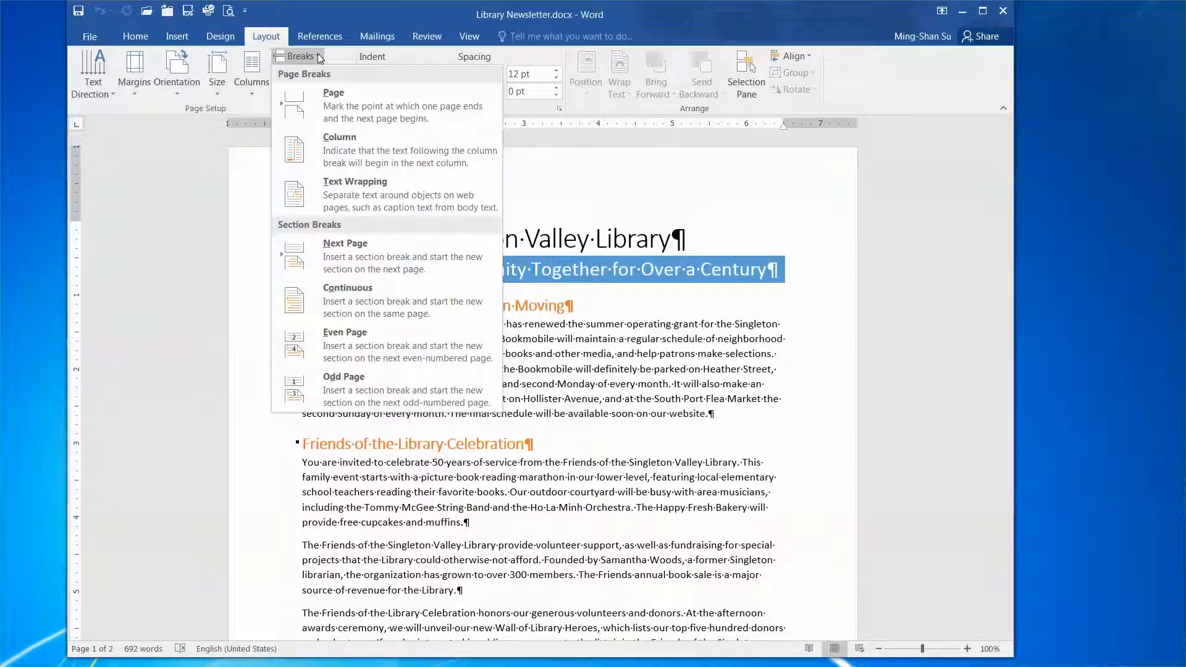
left_click(407, 307)
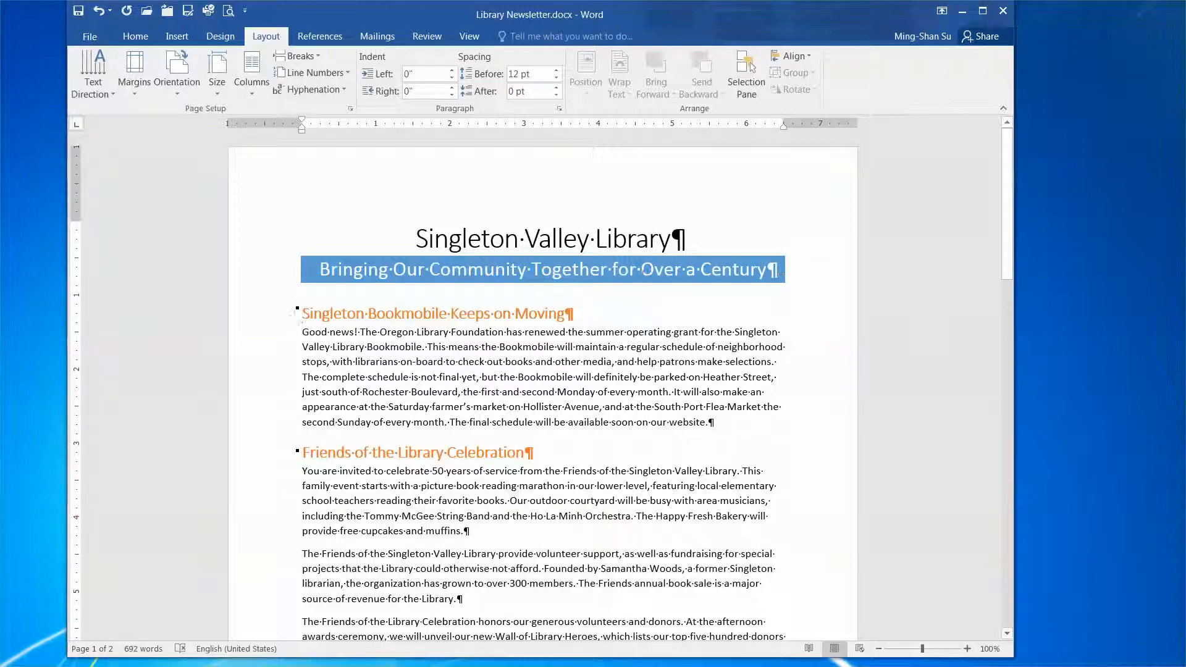
Step: Delete "Over a Century" from the subtitle to expose the section break mark, and undo the deletion
left_click_drag(644, 270, 729, 272)
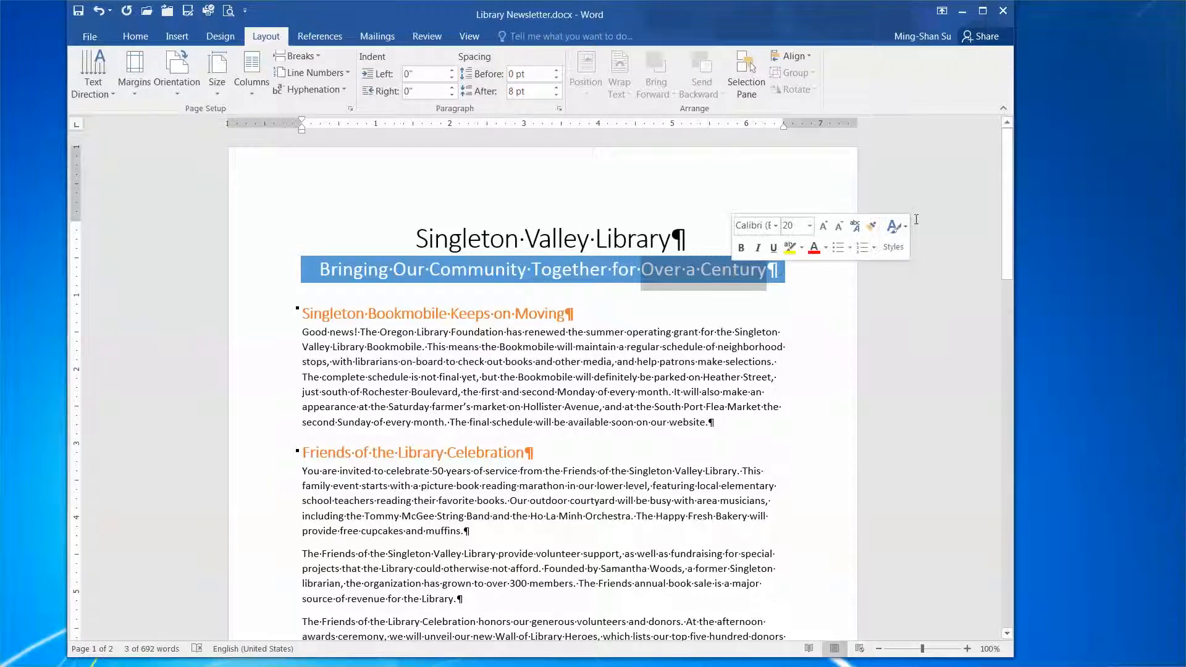
key("Delete")
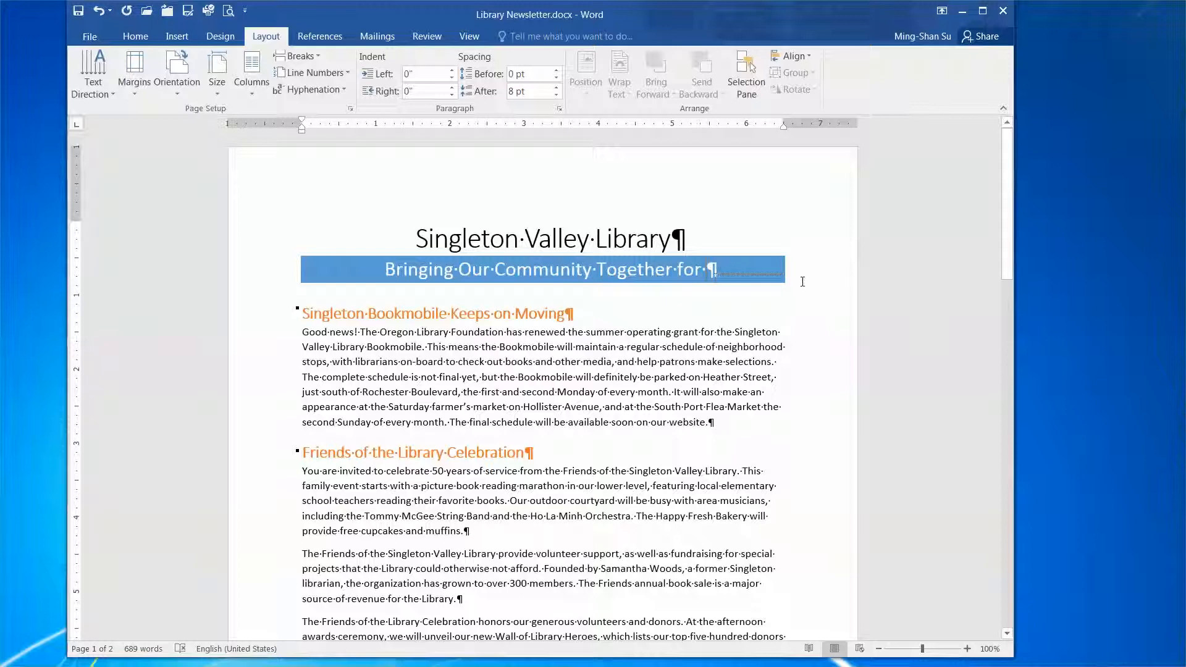
left_click(99, 11)
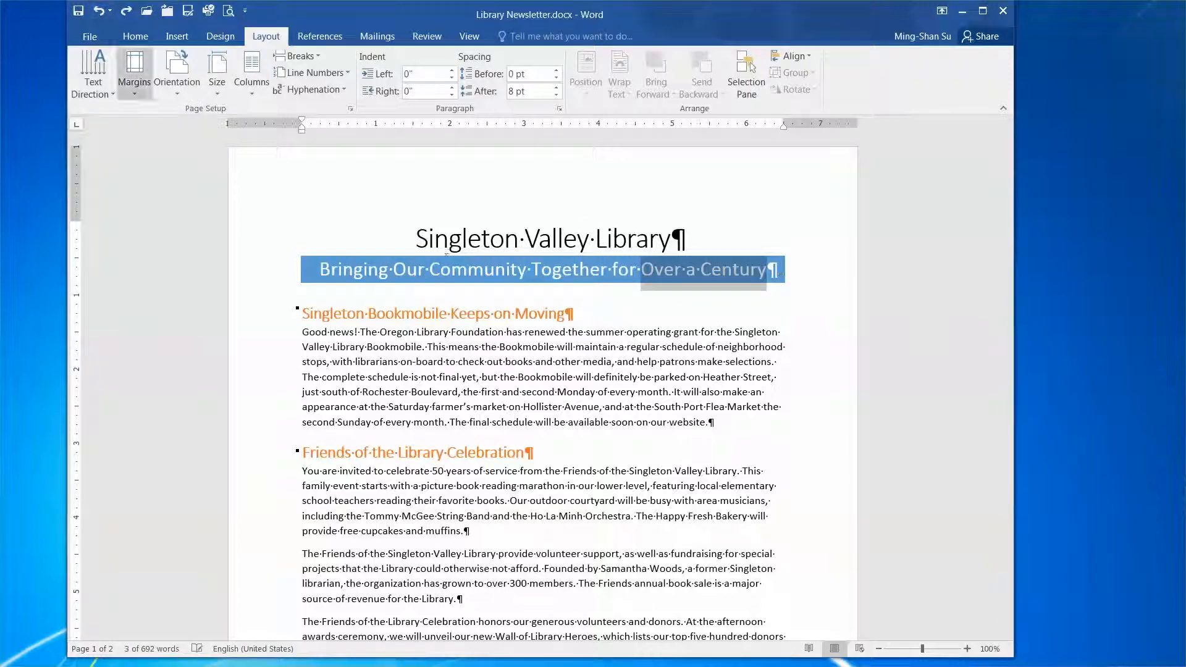
left_click(425, 314)
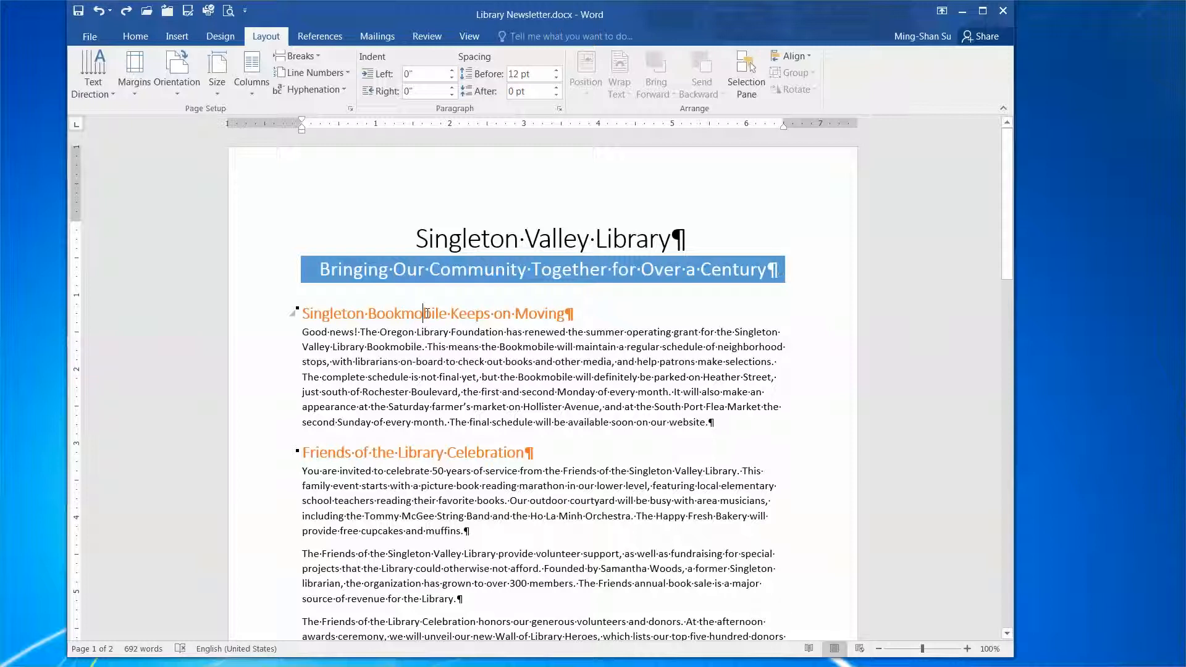
left_click(635, 234)
left_click(504, 315)
Step: Insert a continuous section break before the "Popular Audio Books" heading on page 2
scroll(615, 401, "down", 15)
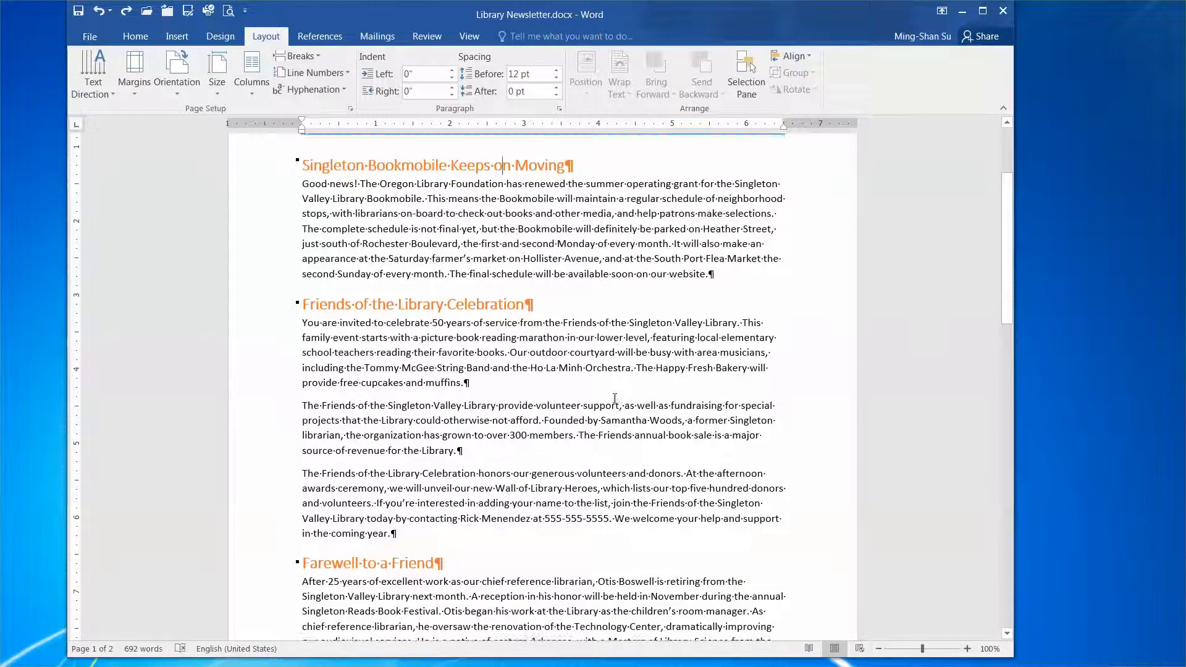
scroll(613, 392, "down", 3)
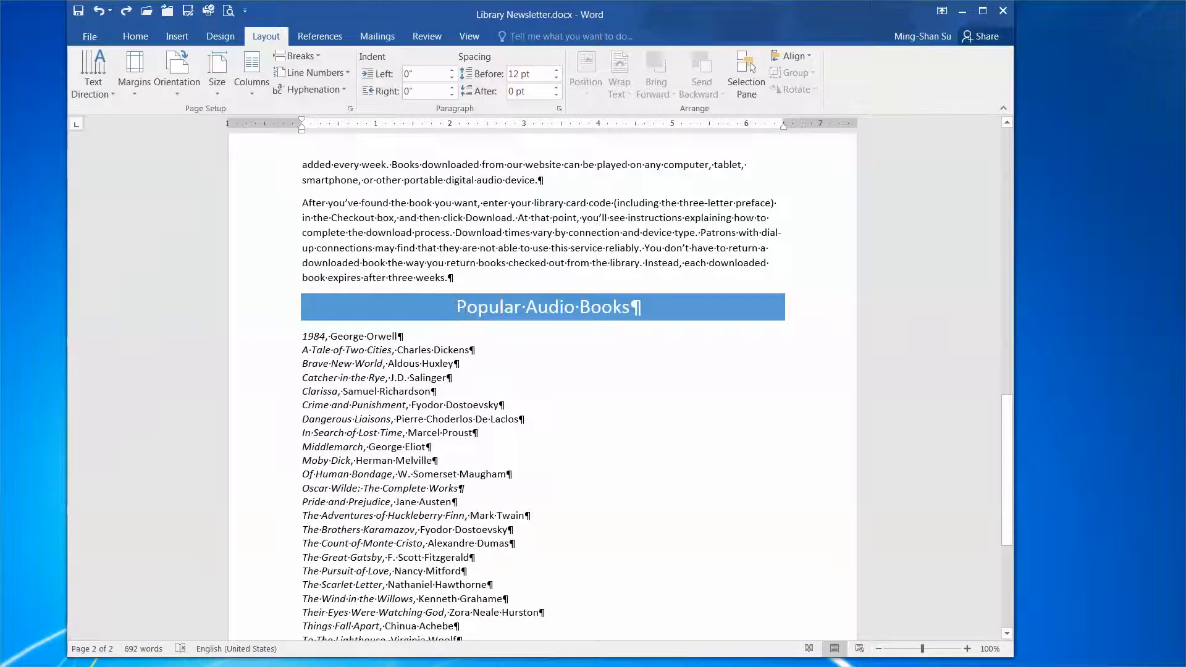
left_click(458, 307)
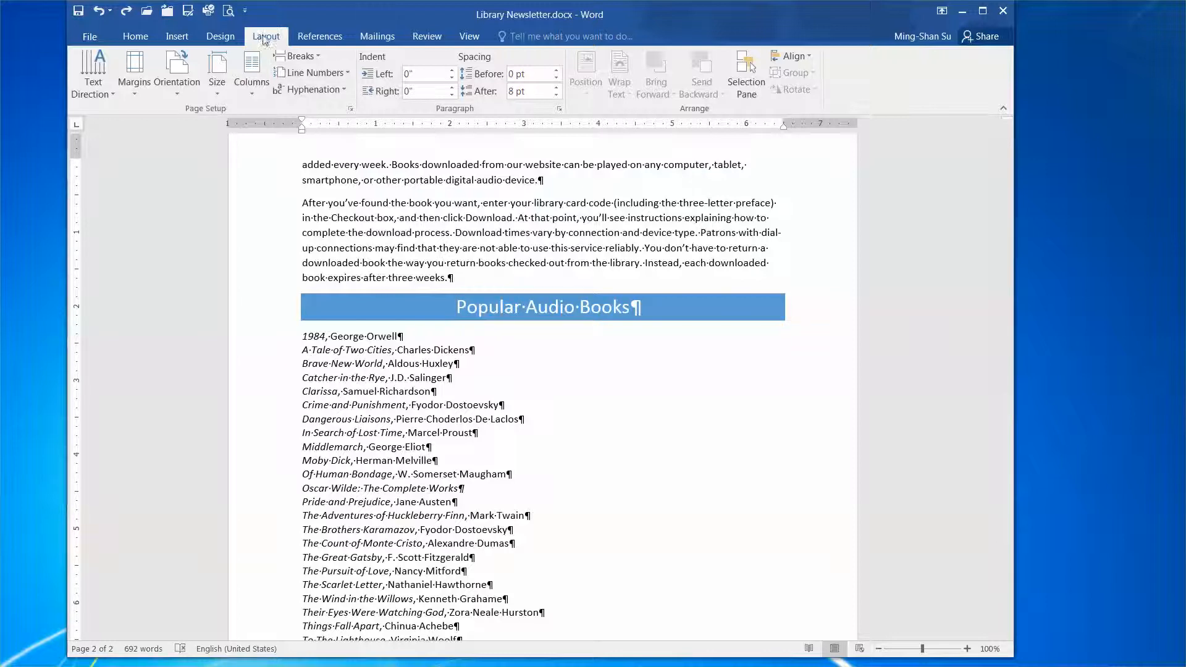
left_click(306, 56)
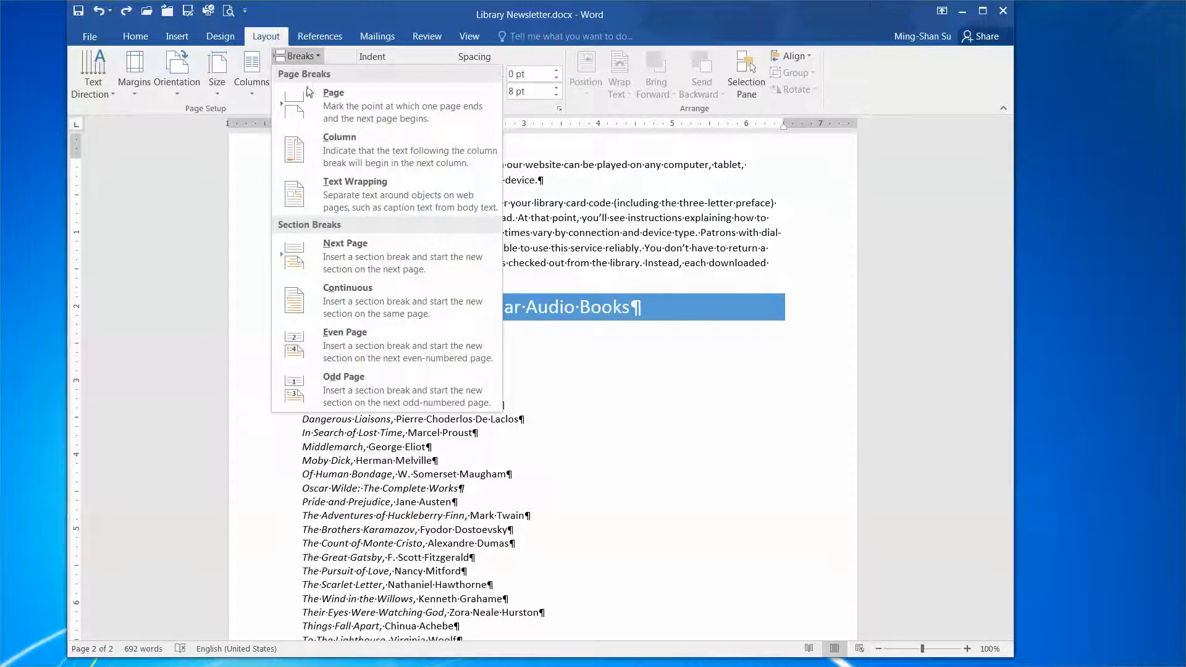
left_click(361, 291)
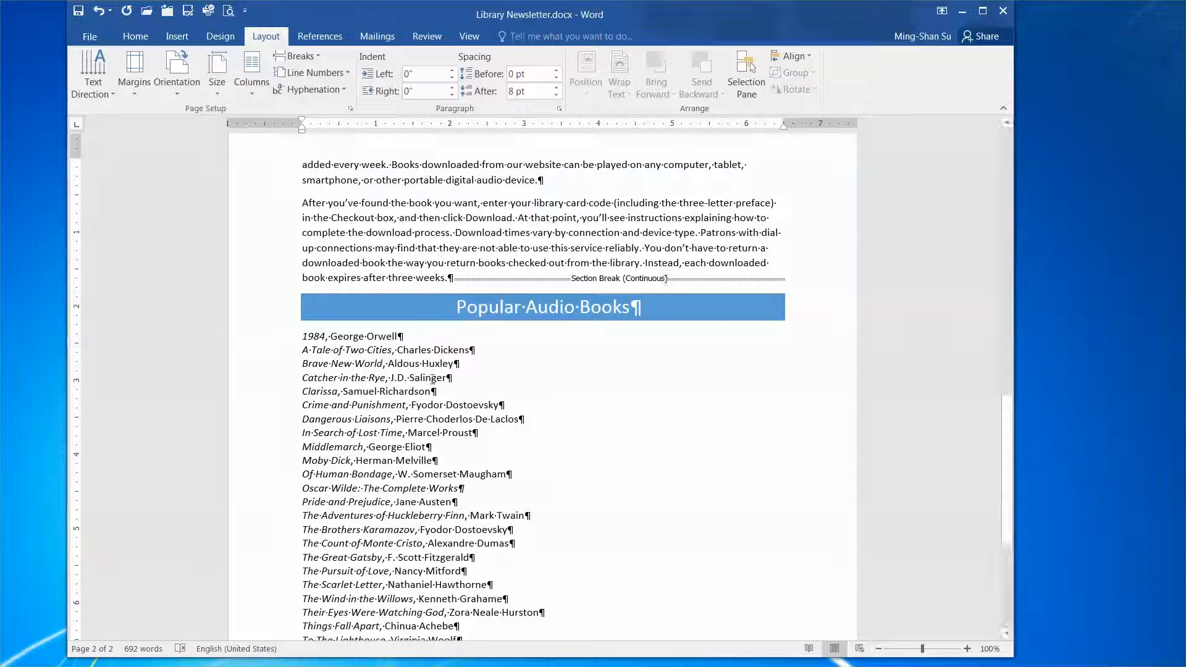
Step: Insert a continuous section break between the "Popular Audio Books" heading and the first book, 1984
left_click(303, 337)
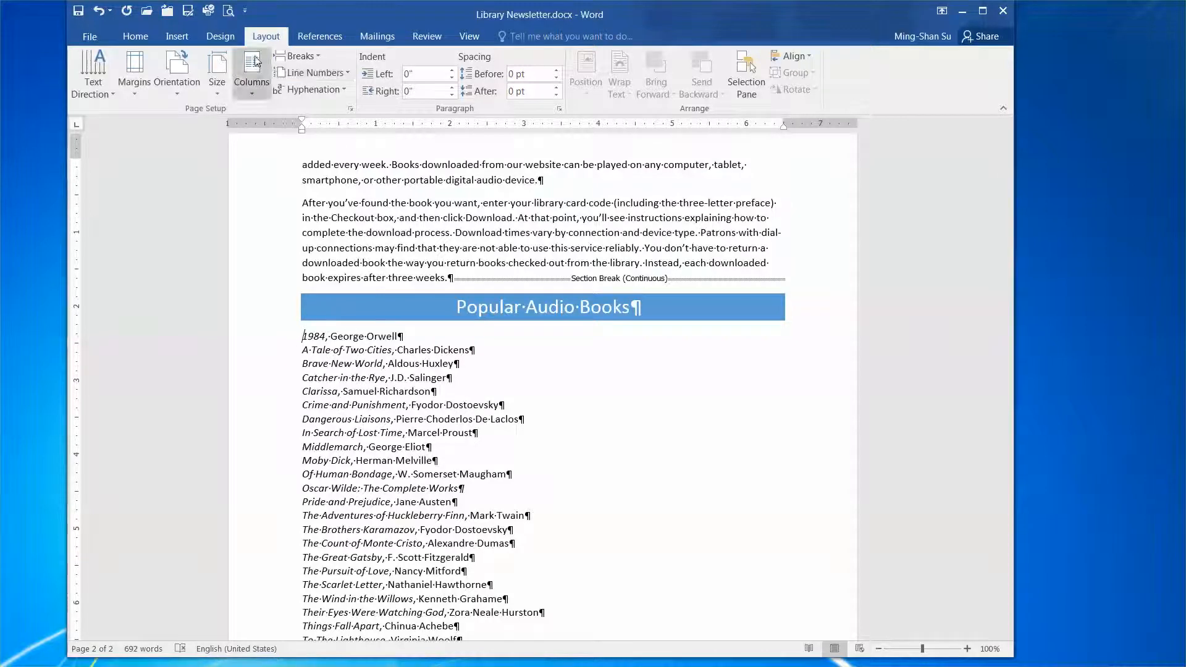
left_click(299, 57)
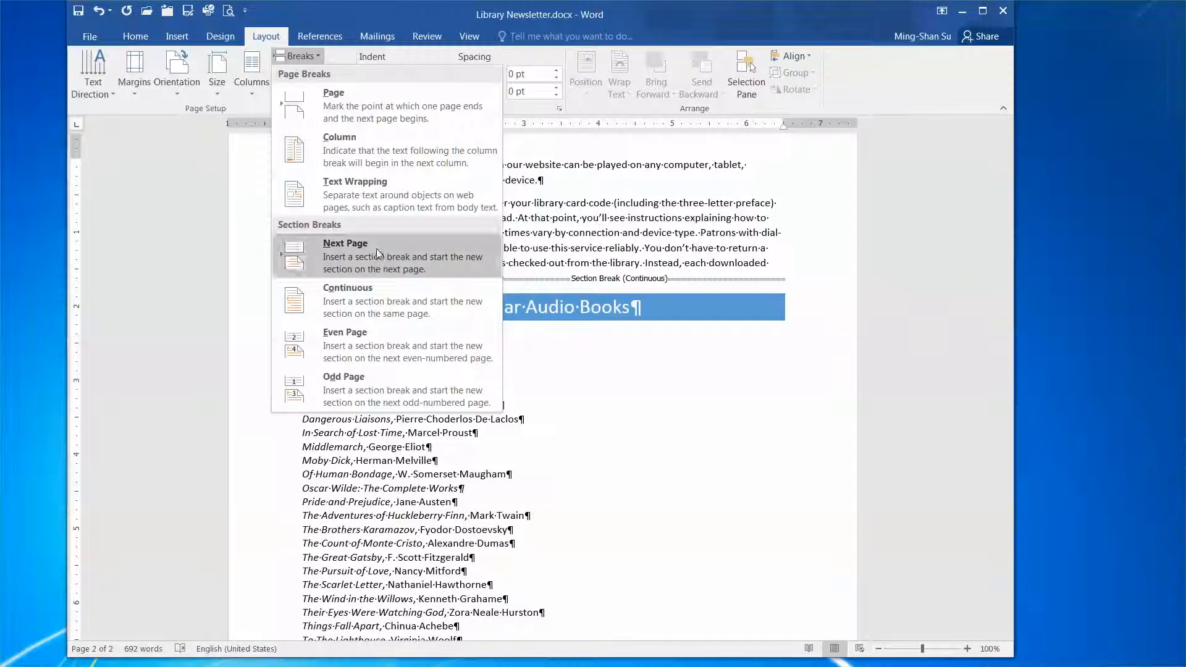
left_click(389, 309)
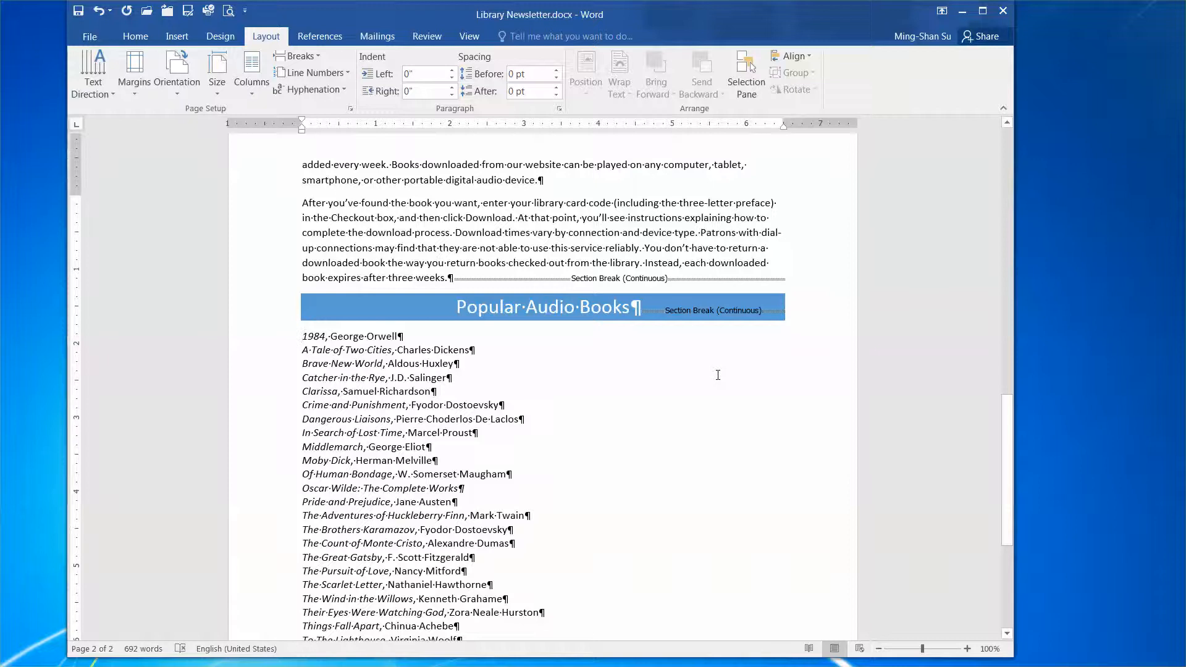
Step: Look through the document's sections, from the title and articles to the audio books heading and book list
scroll(716, 374, "up", 15)
scroll(713, 358, "up", 3)
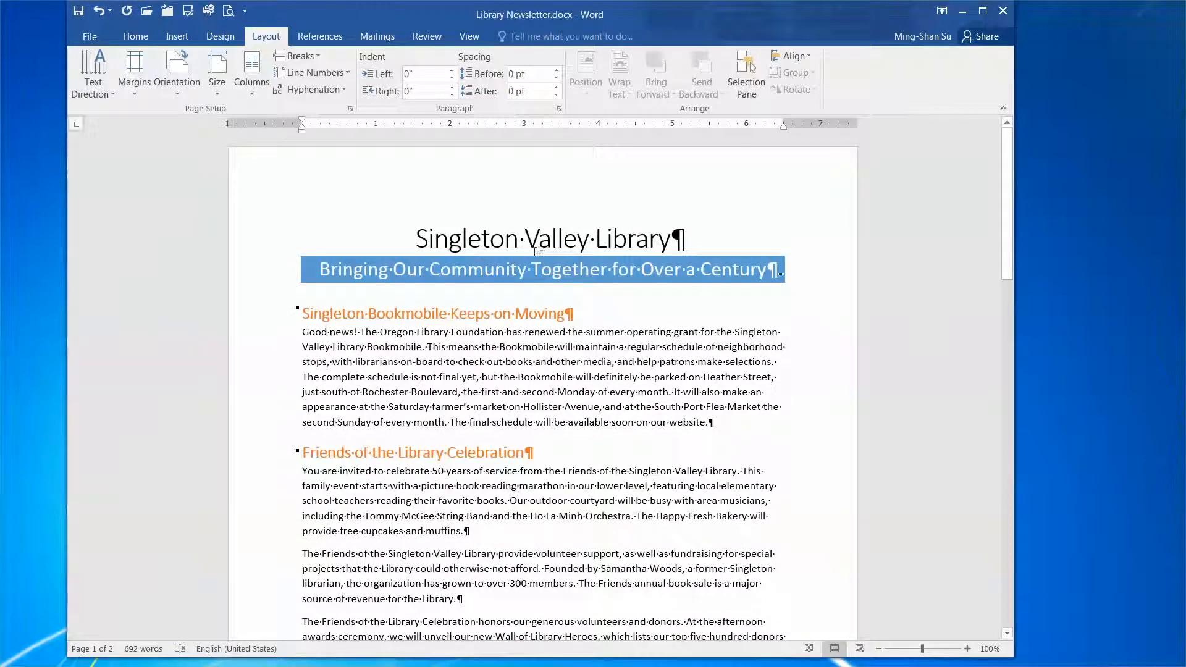
left_click(521, 238)
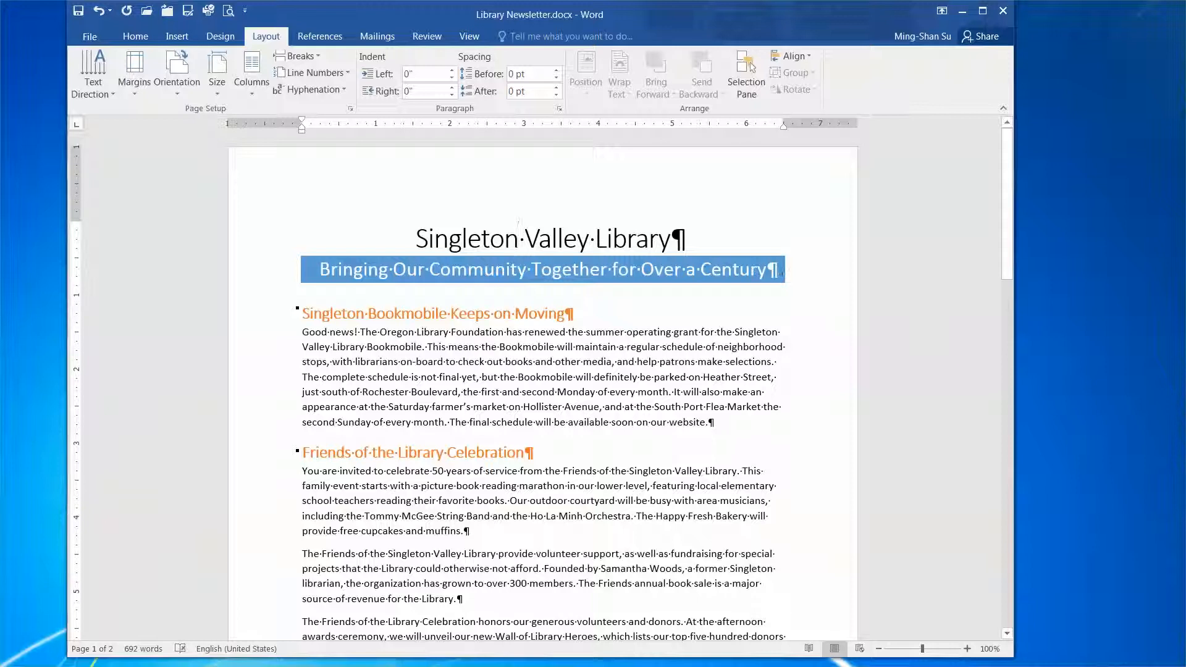
scroll(463, 340, "down", 3)
left_click(462, 339)
scroll(462, 340, "down", 12)
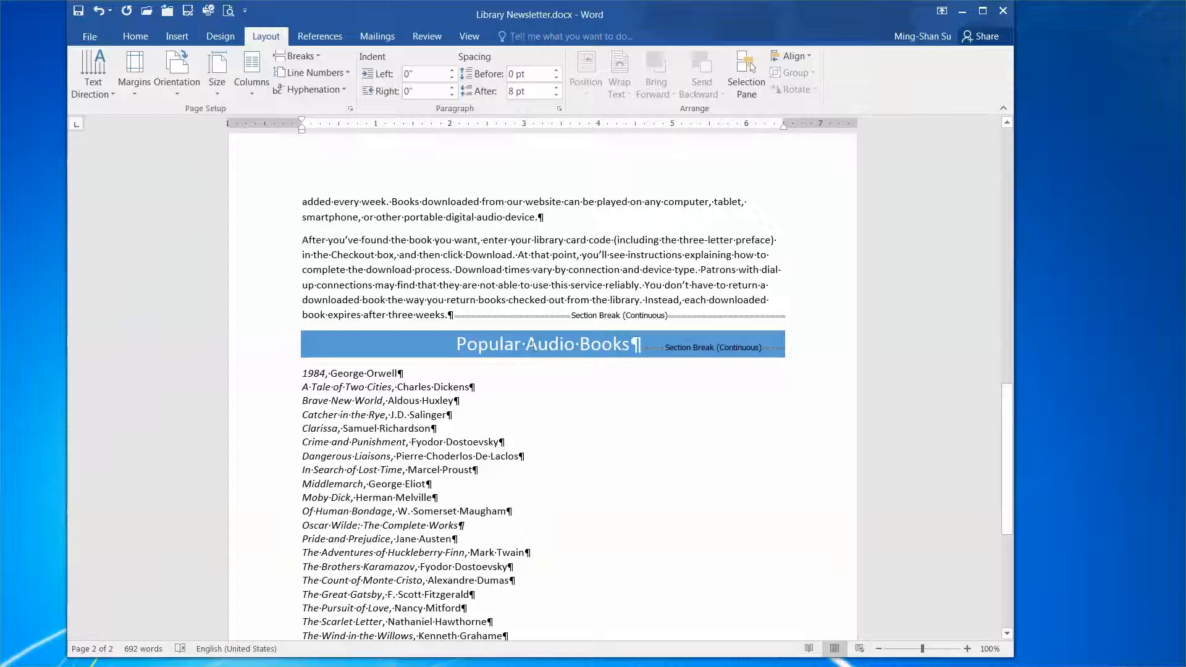
left_click(420, 426)
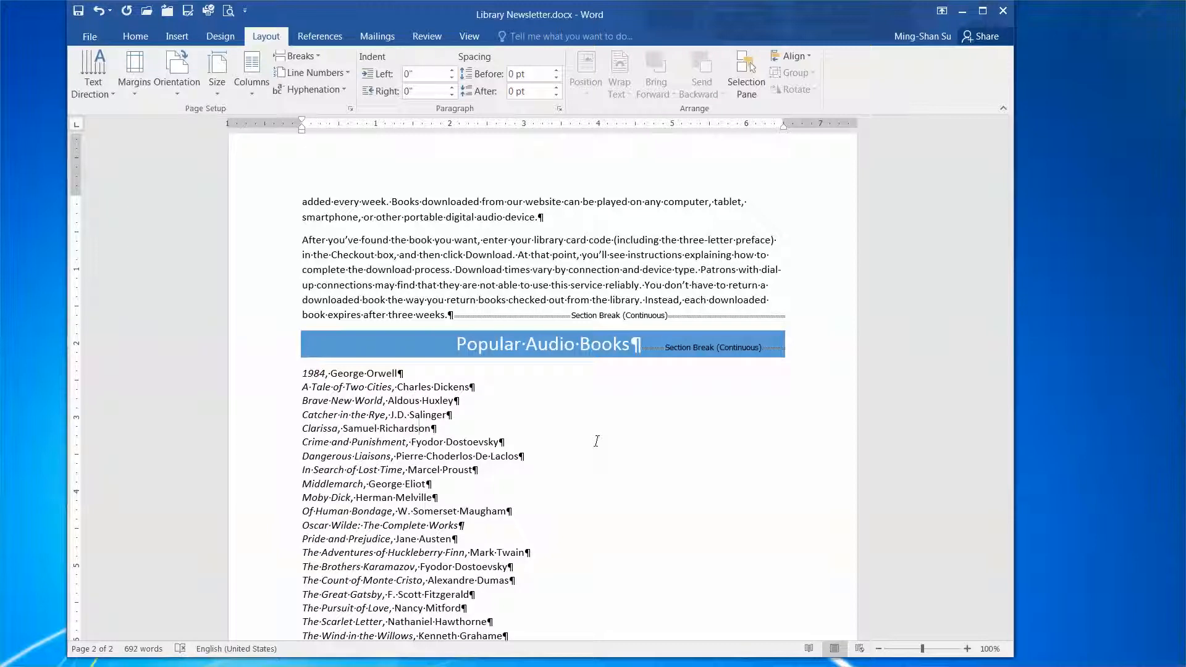
Step: Set the left and right margins of the first section, containing the title and subtitle, to 0.75"
scroll(596, 441, "up", 15)
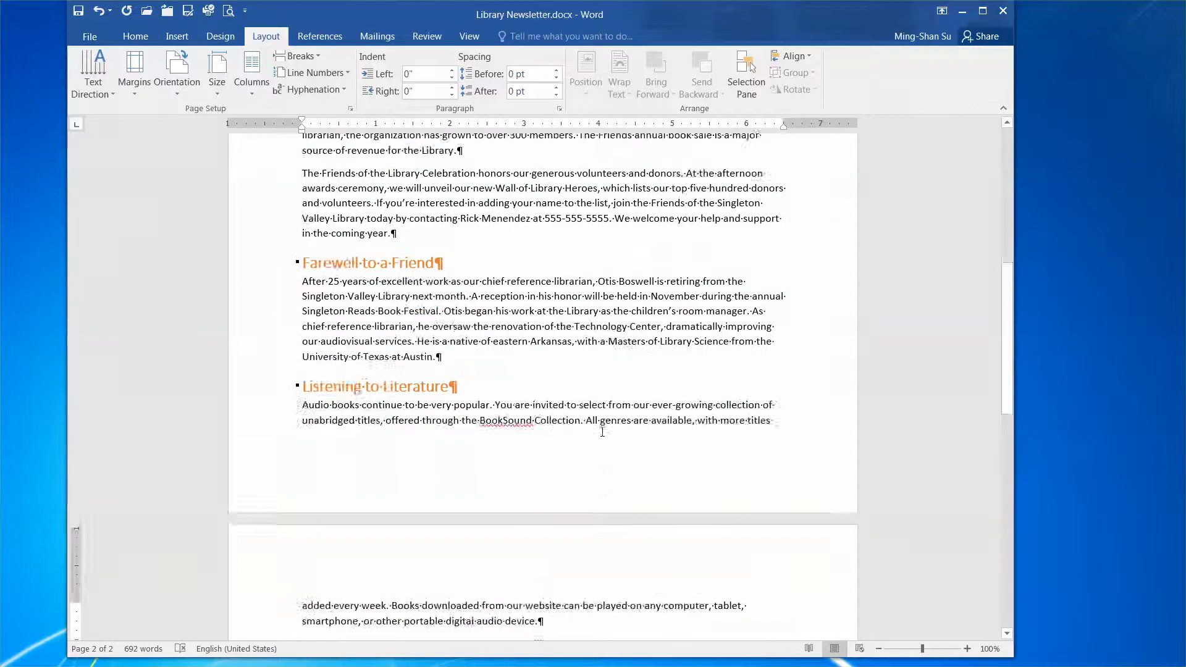
scroll(604, 428, "up", 5)
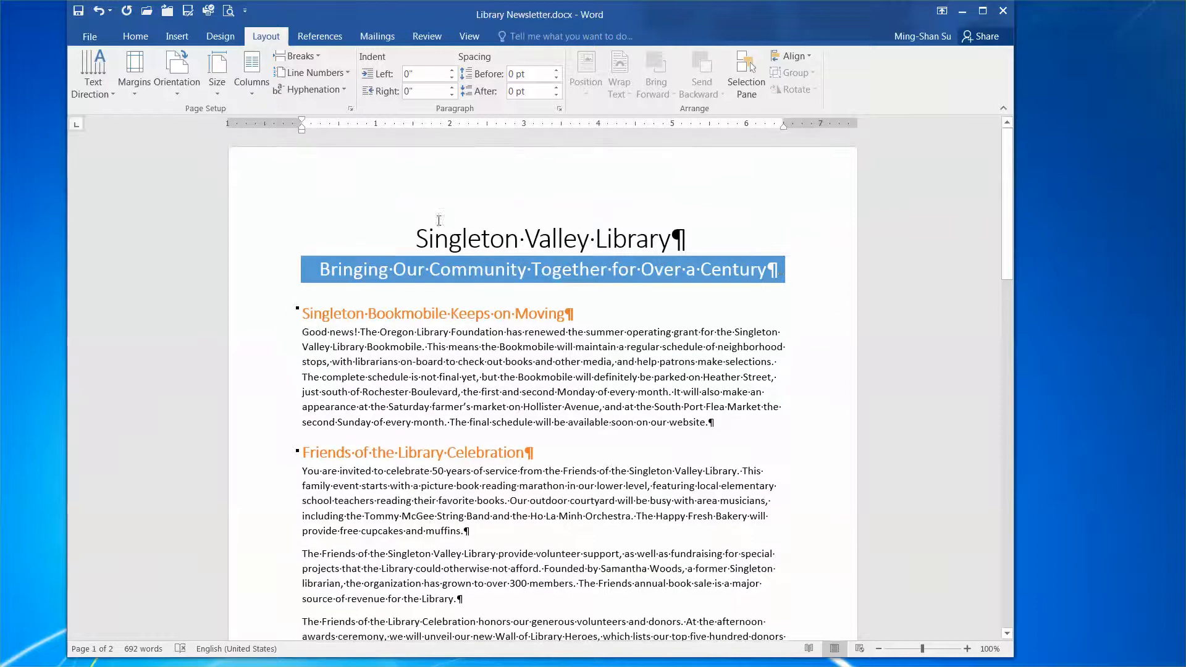
left_click(410, 240)
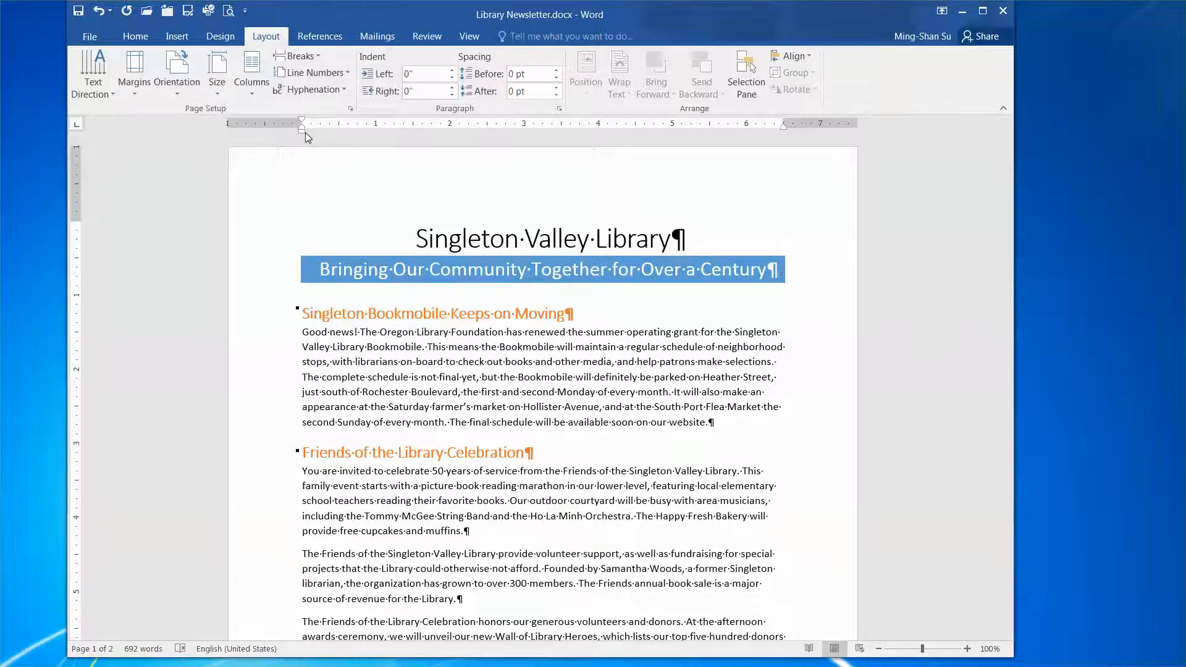
double_click(274, 124)
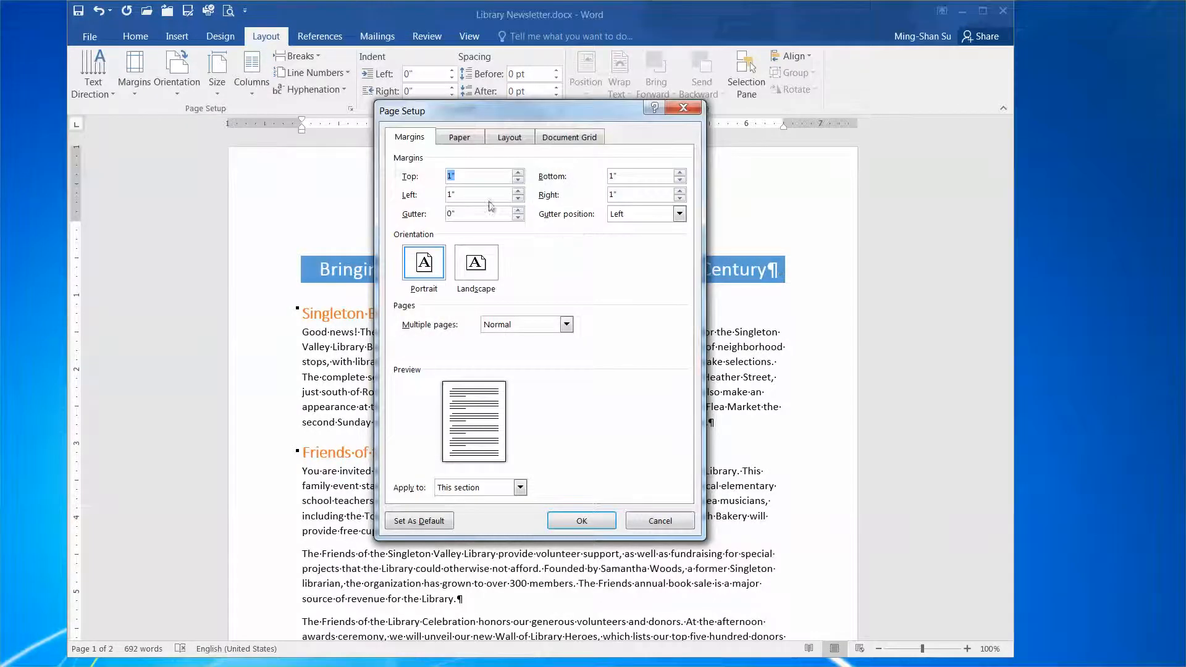
left_click(490, 195)
key("BackSpace")
left_click(639, 193)
key("BackSpace")
key("BackSpace")
type("0.75")
left_click(597, 527)
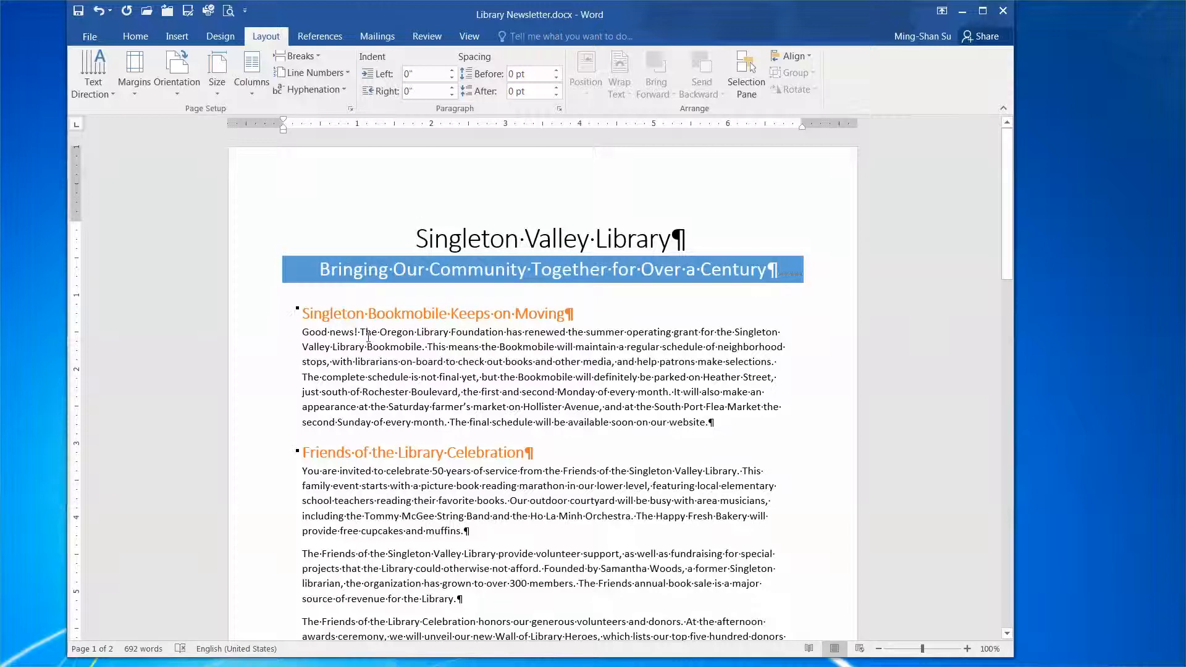
Step: Set the left and right margins of the "Popular Audio Books" heading's section to 0.75"
scroll(520, 397, "down", 11)
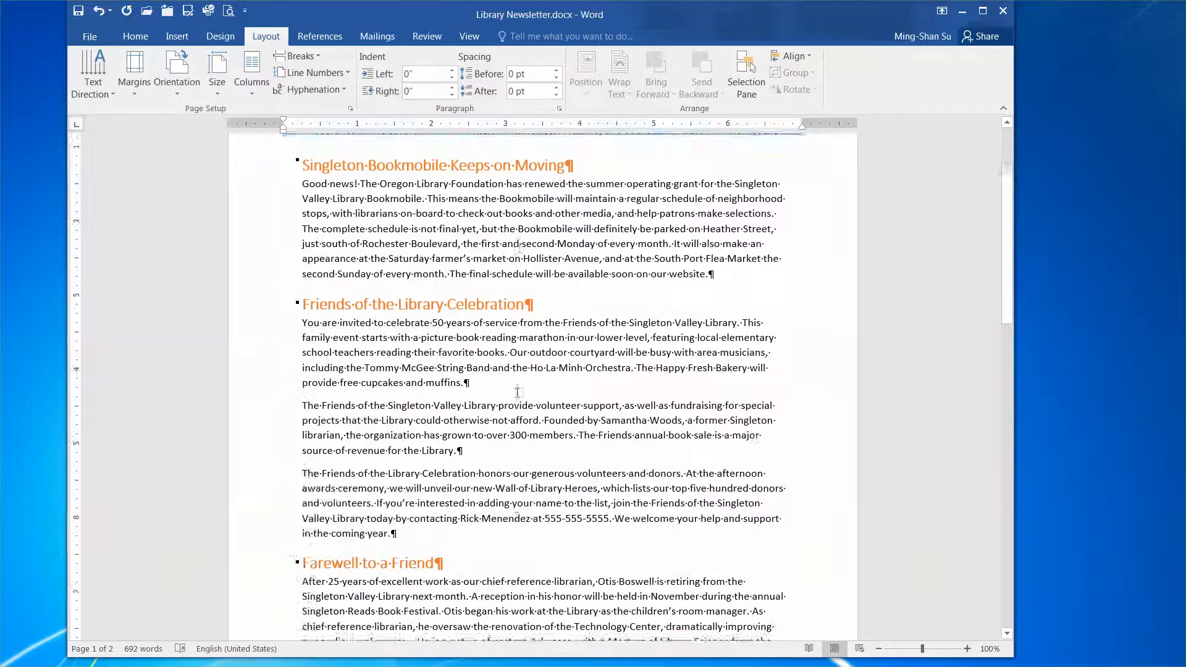
scroll(519, 378, "down", 1)
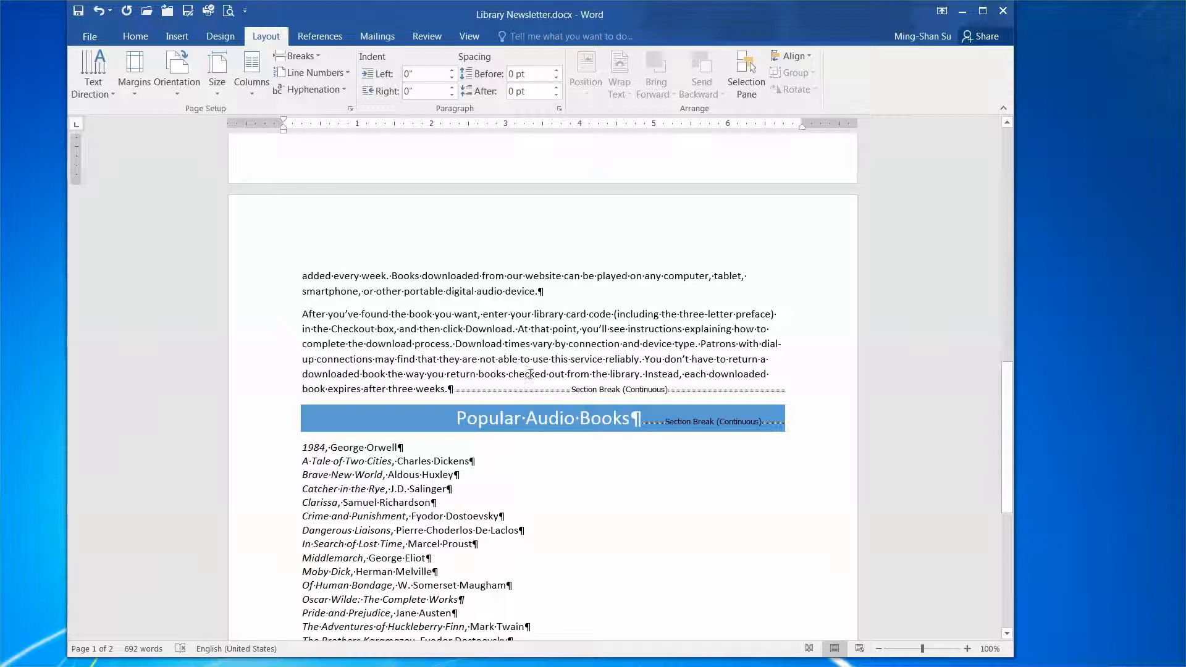
left_click(457, 418)
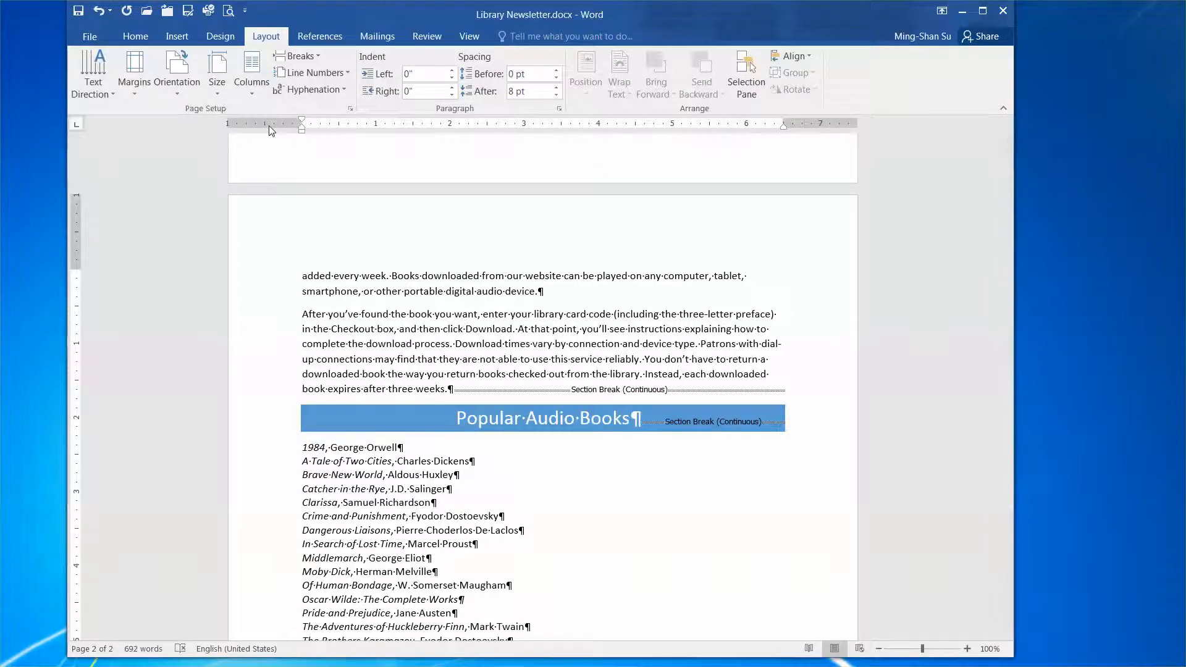
left_click(350, 108)
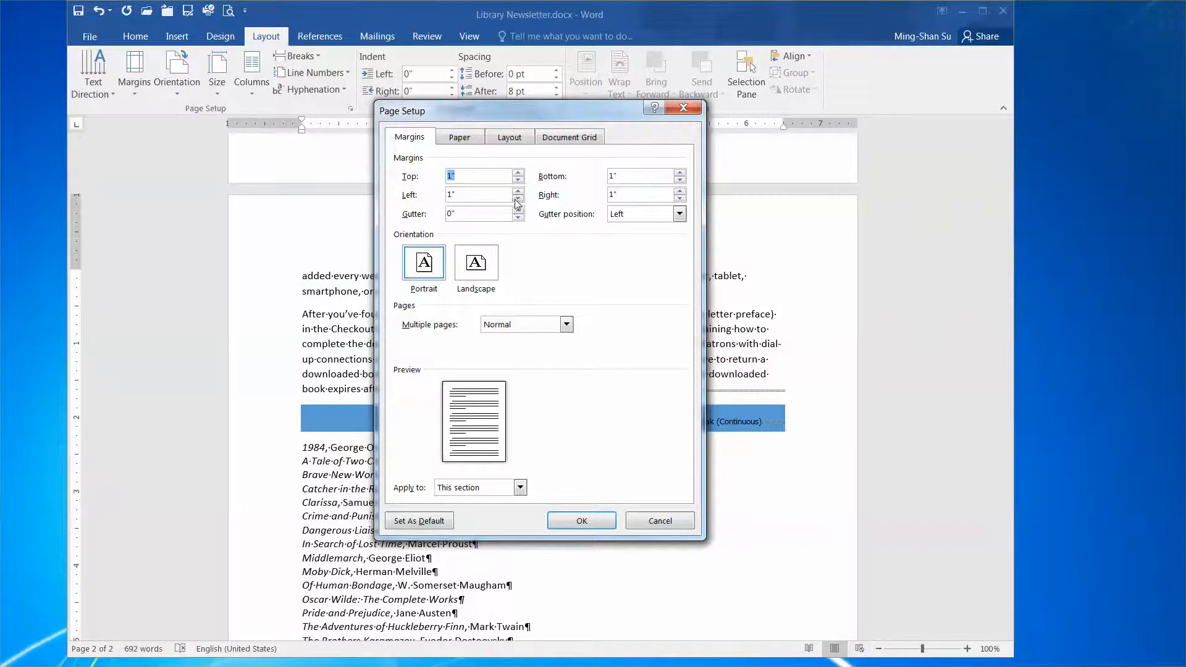
left_click(491, 196)
key("BackSpace")
key("BackSpace")
key("BackSpace")
type("0.75")
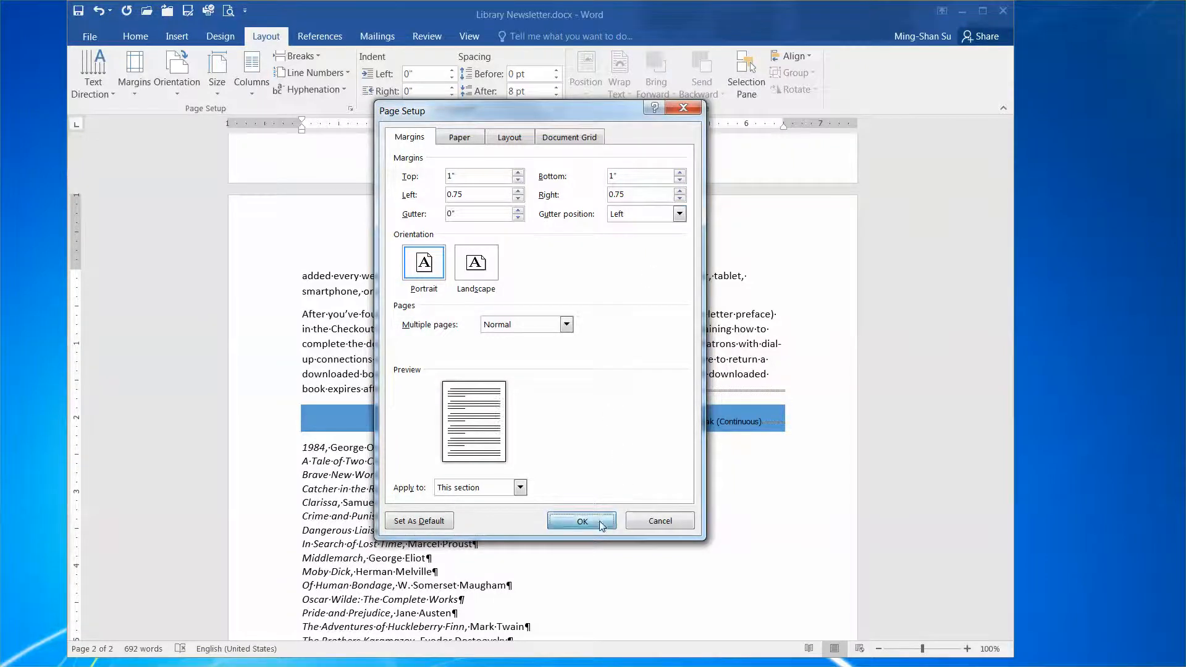
left_click(556, 521)
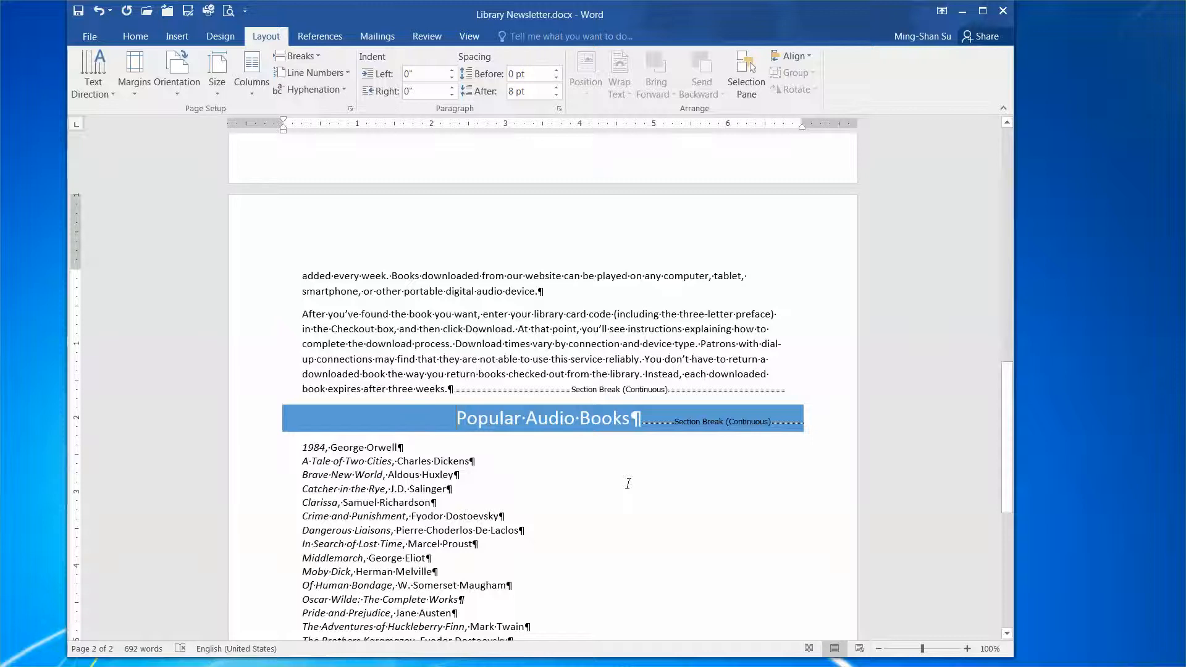
Step: Set the left margin of the articles section, starting at "Singleton Bookmobile Keeps on Moving", to 2.5"
scroll(629, 483, "up", 1)
scroll(629, 483, "up", 15)
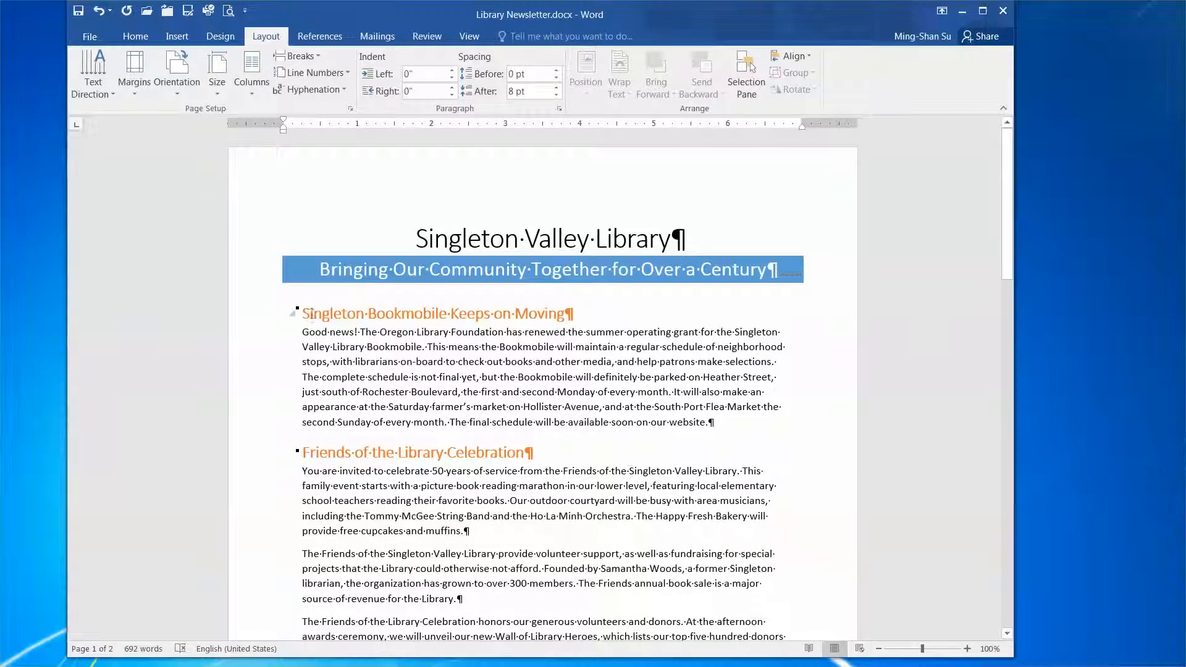
left_click(304, 314)
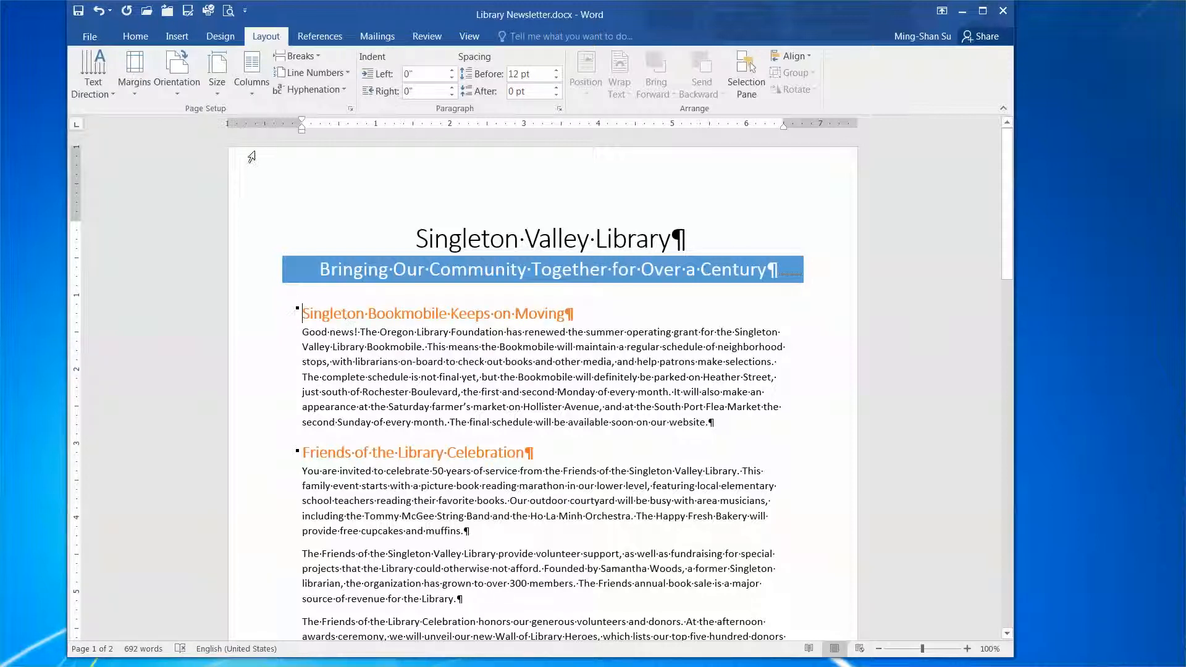
double_click(266, 124)
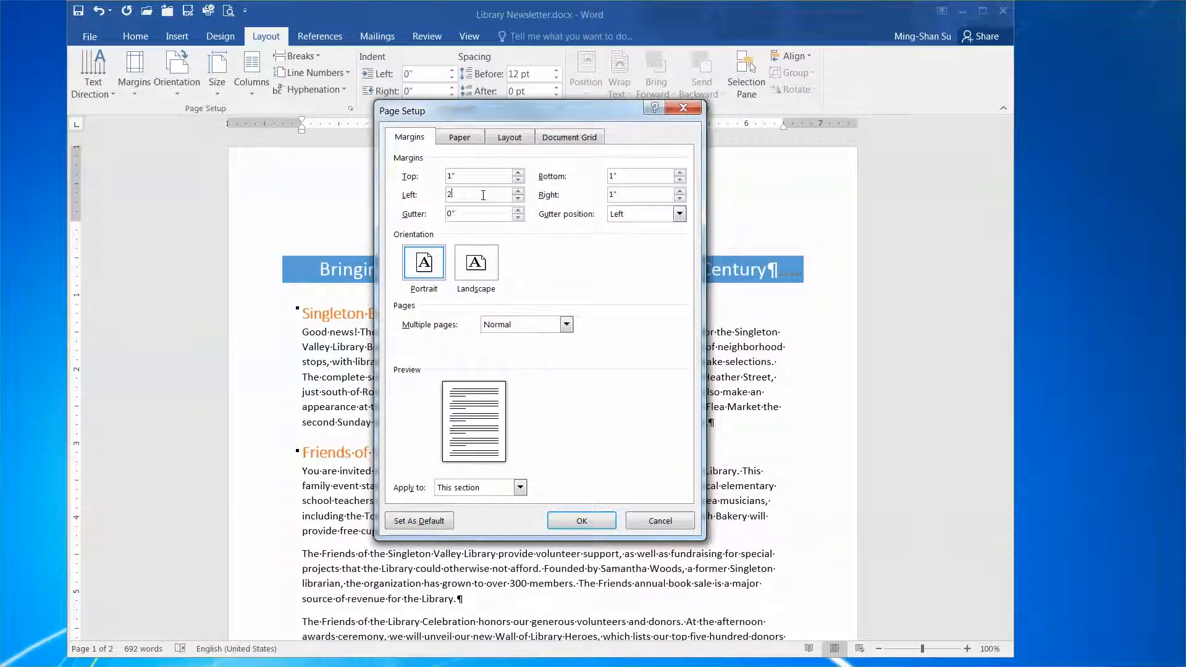
type("2.5")
left_click(592, 522)
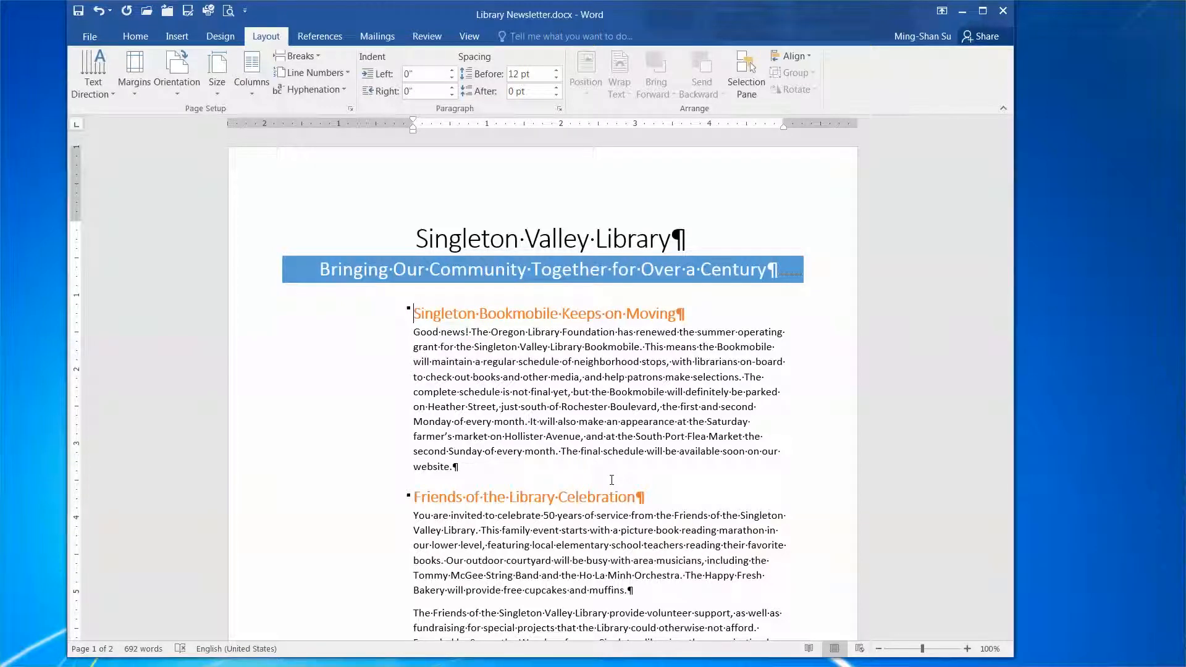
Step: Arrange the list of audio books, from 1984 to To The Lighthouse, in three columns
scroll(612, 480, "down", 20)
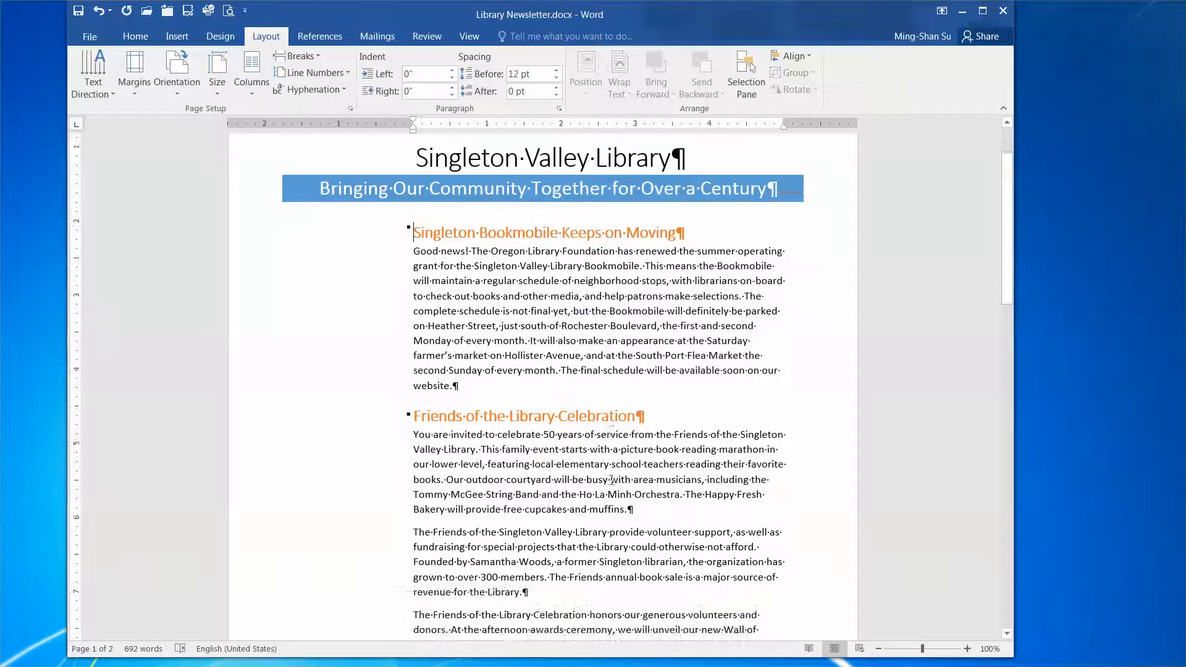
scroll(609, 474, "down", 8)
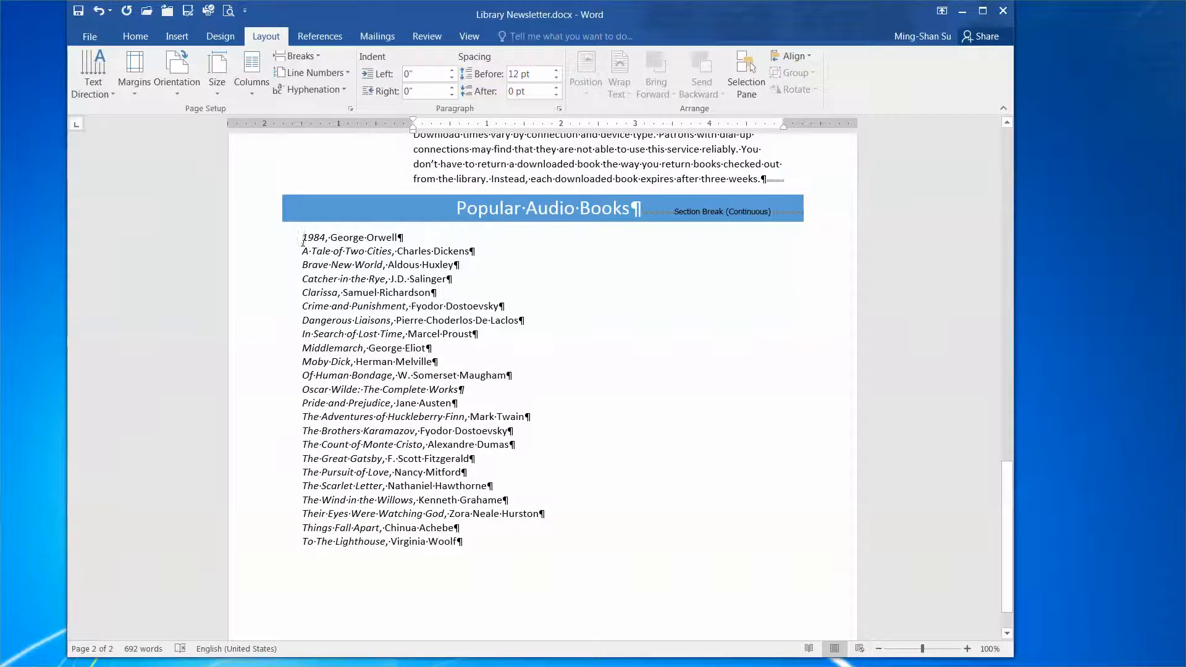
left_click(303, 238)
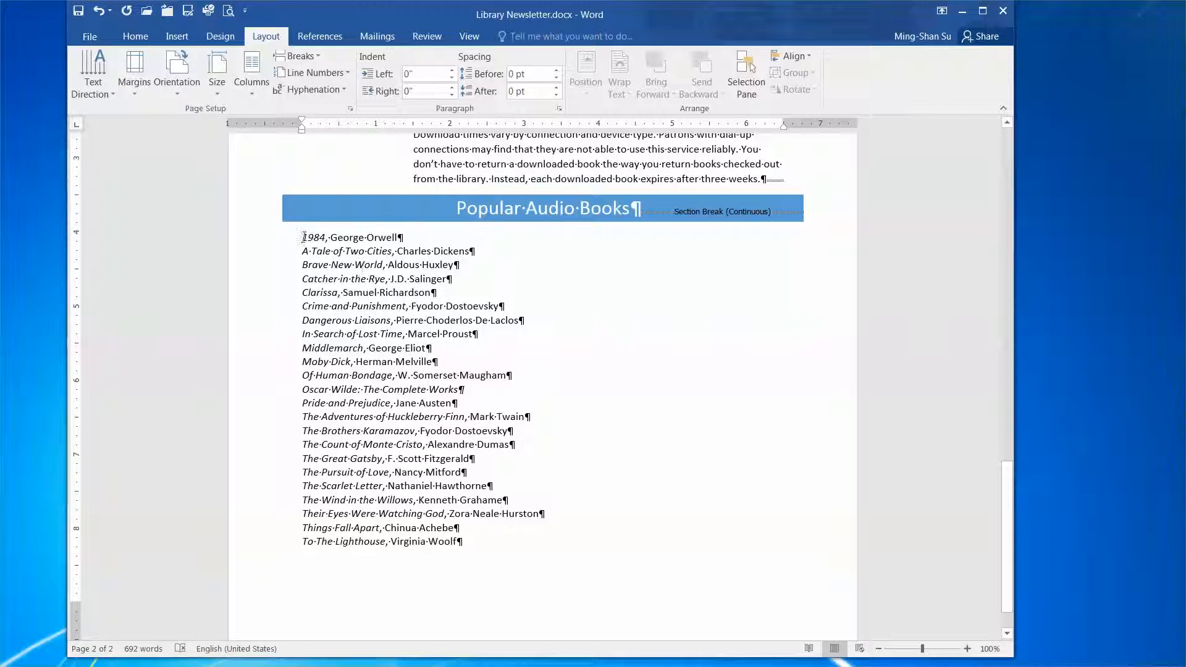
left_click_drag(303, 238, 471, 545)
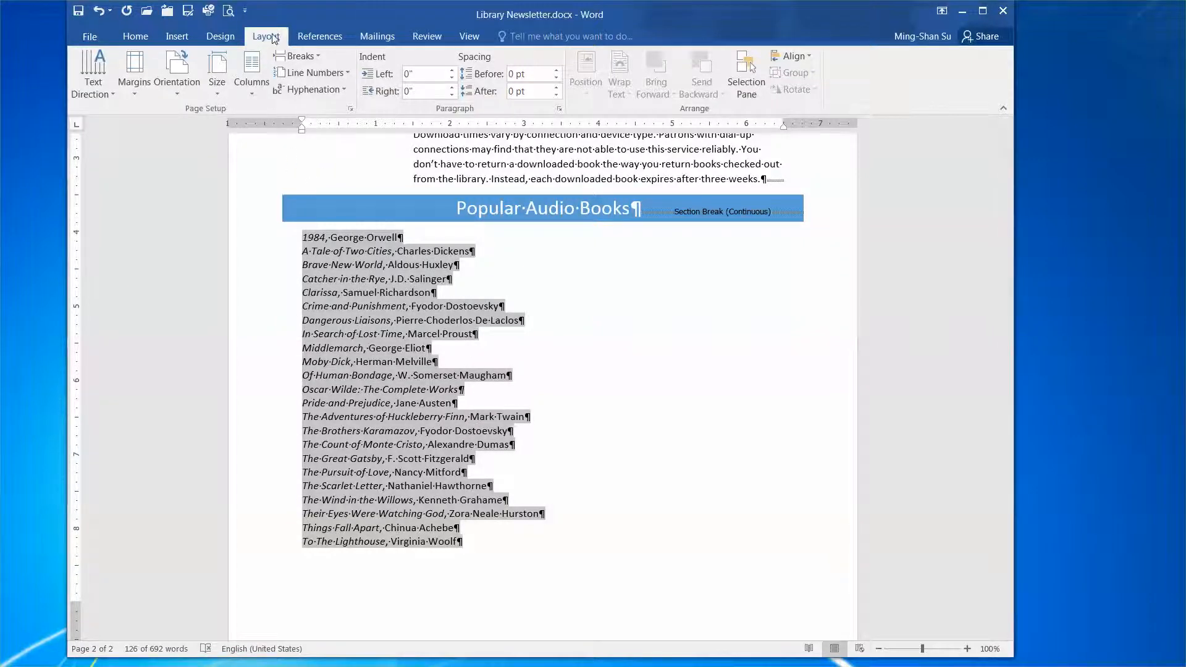
left_click(255, 73)
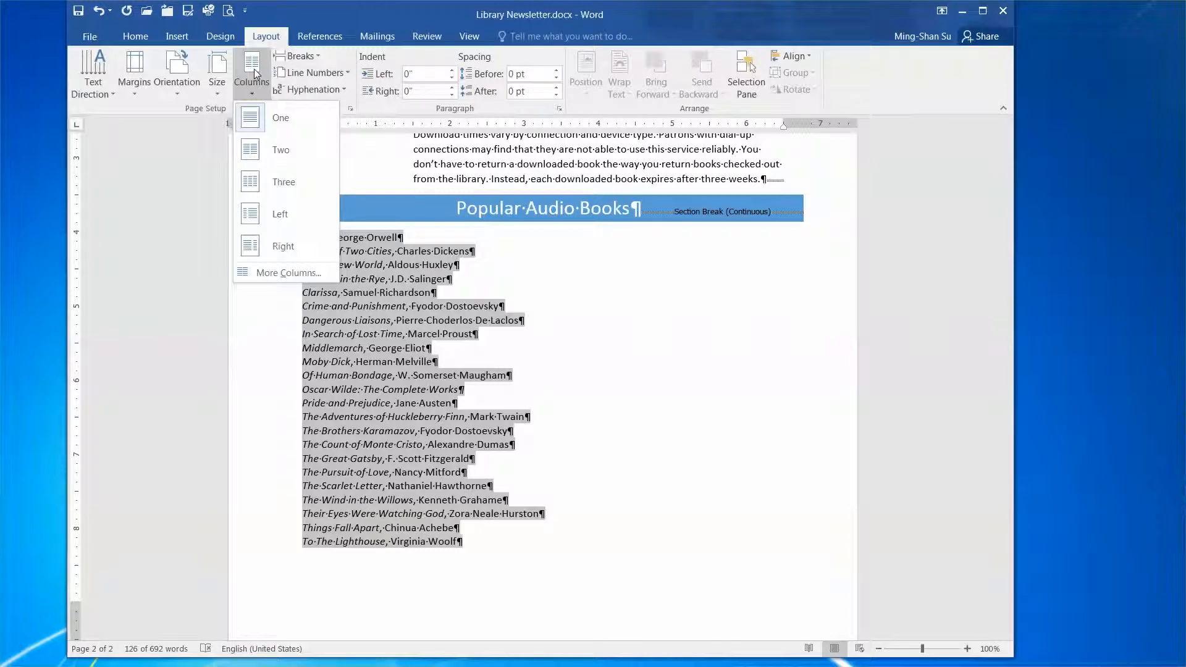
left_click(256, 189)
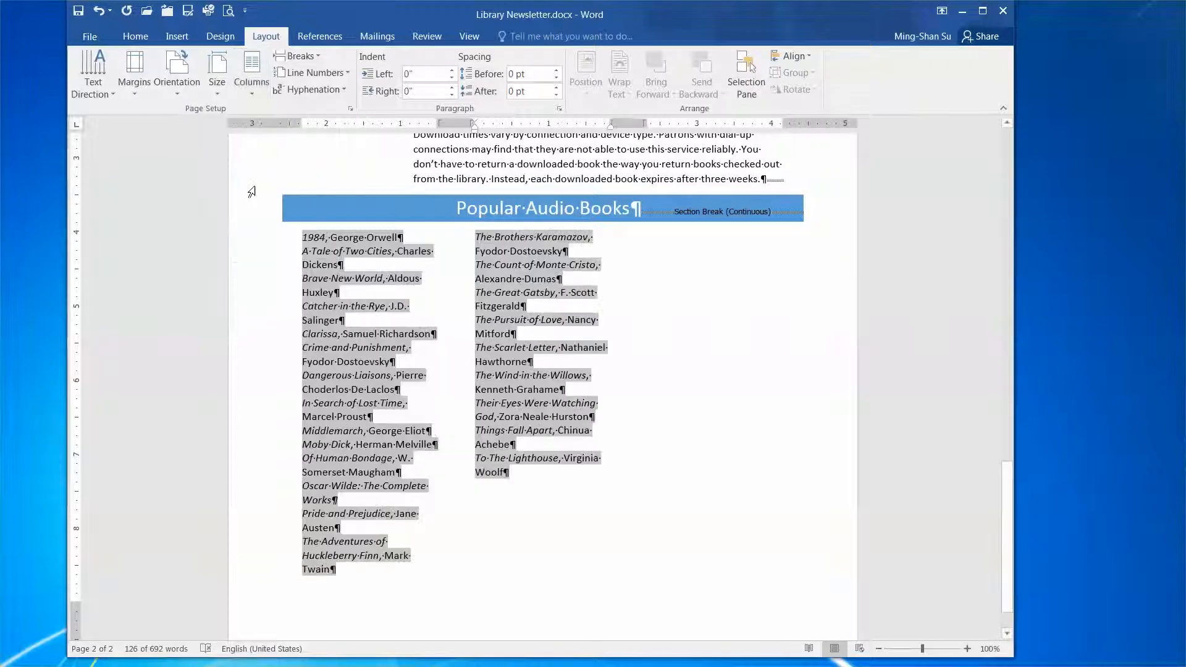
Step: Insert a continuous section break right after the last book entry, To The Lighthouse, to balance the three columns
left_click(541, 473)
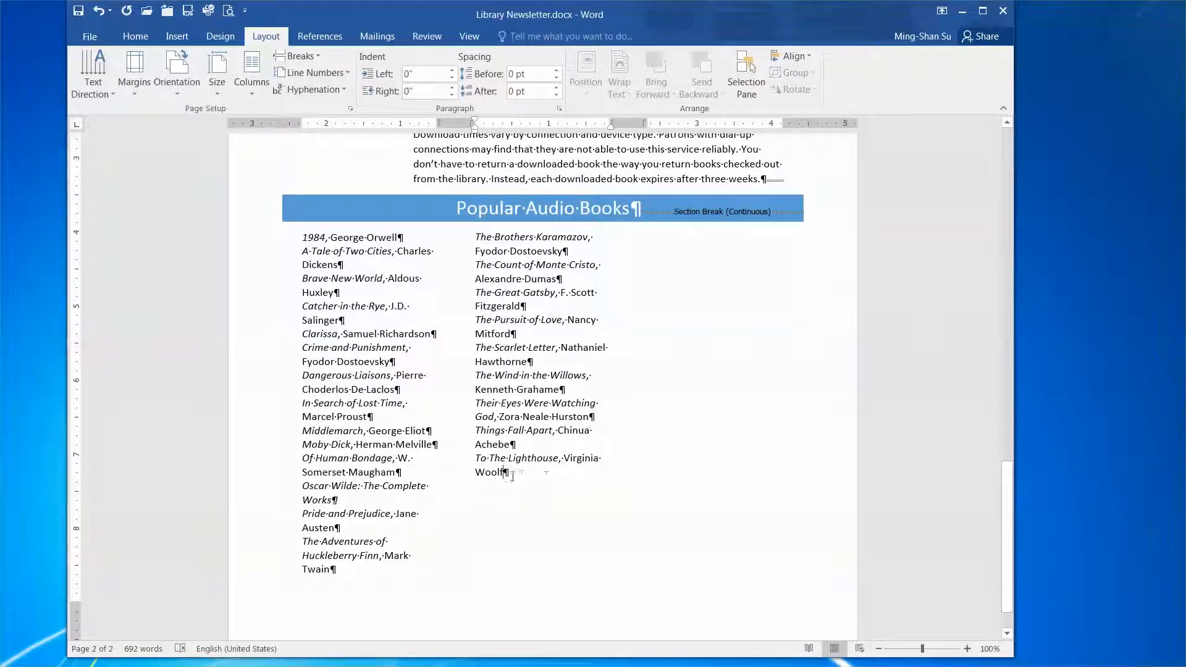
left_click(294, 60)
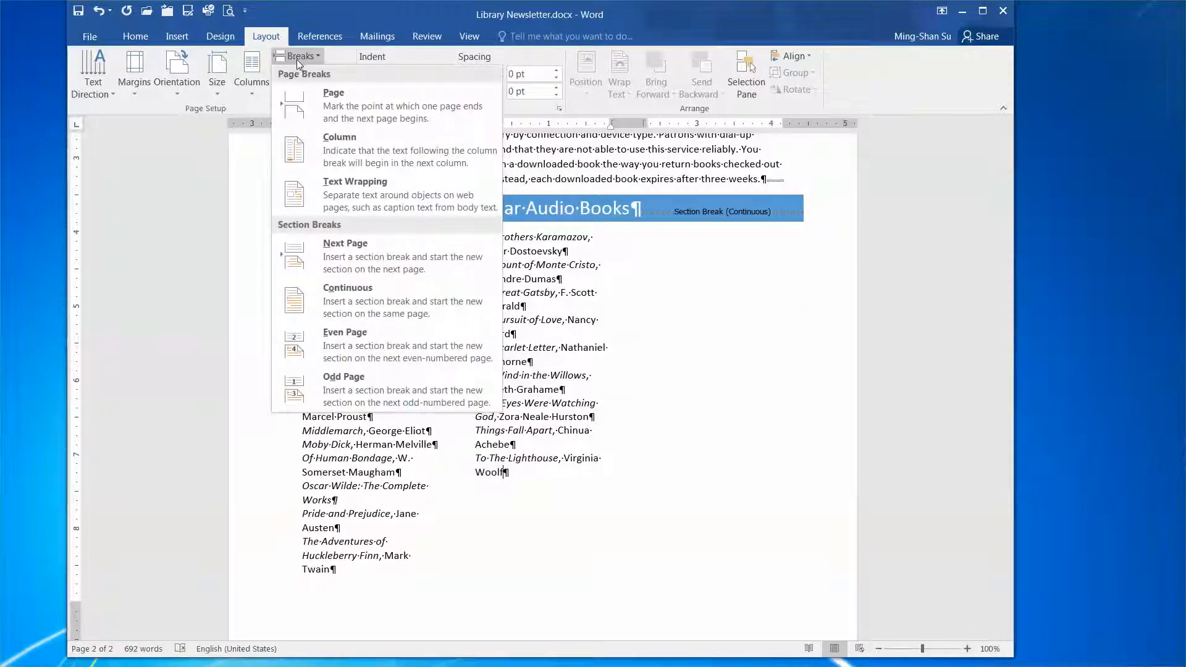
left_click(380, 298)
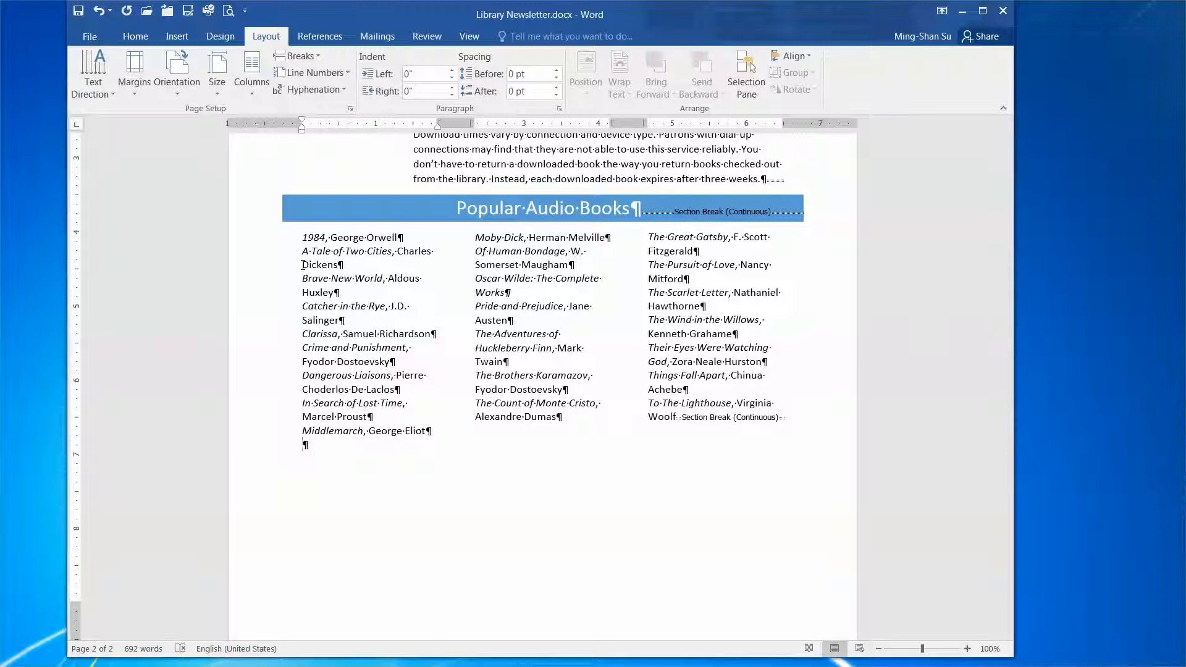
Step: Give all the entries in the three-column book list a hanging indent of 0.2" and save the document
left_click_drag(302, 237, 678, 419)
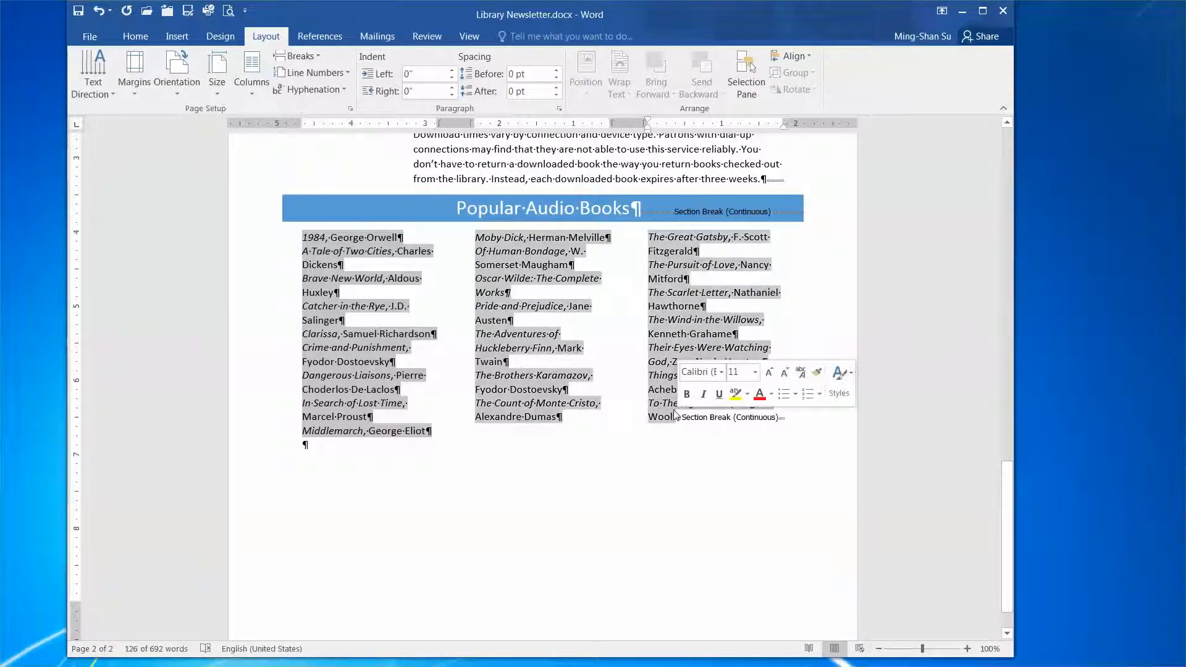
right_click(344, 242)
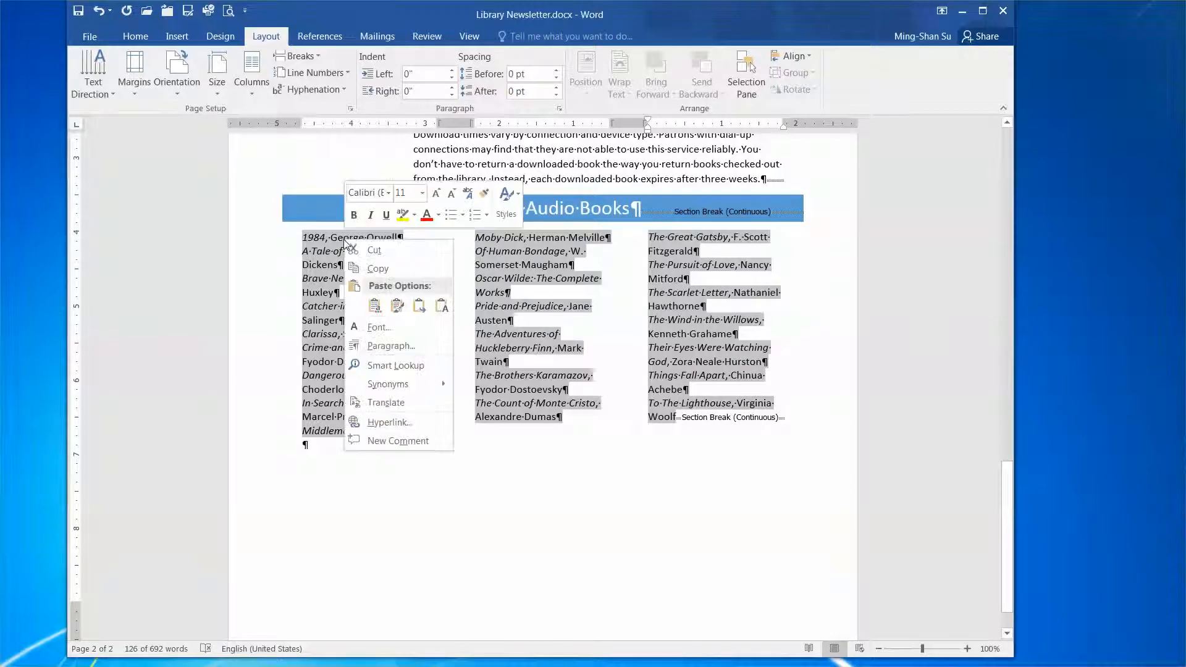
left_click(408, 351)
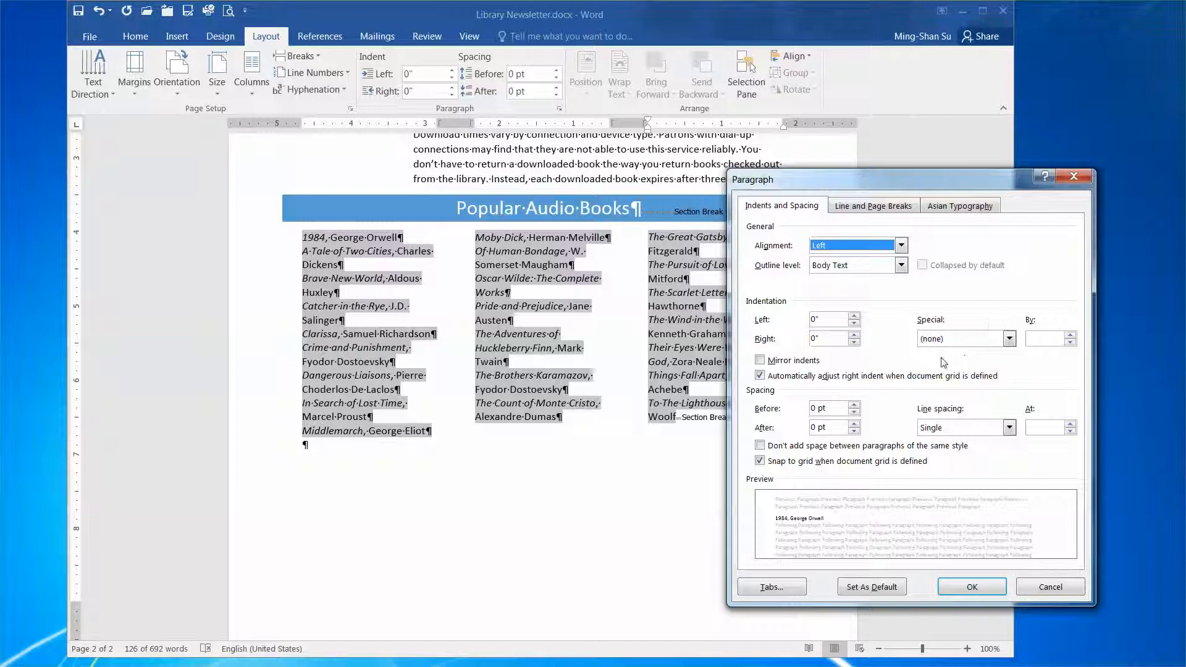
left_click(1009, 340)
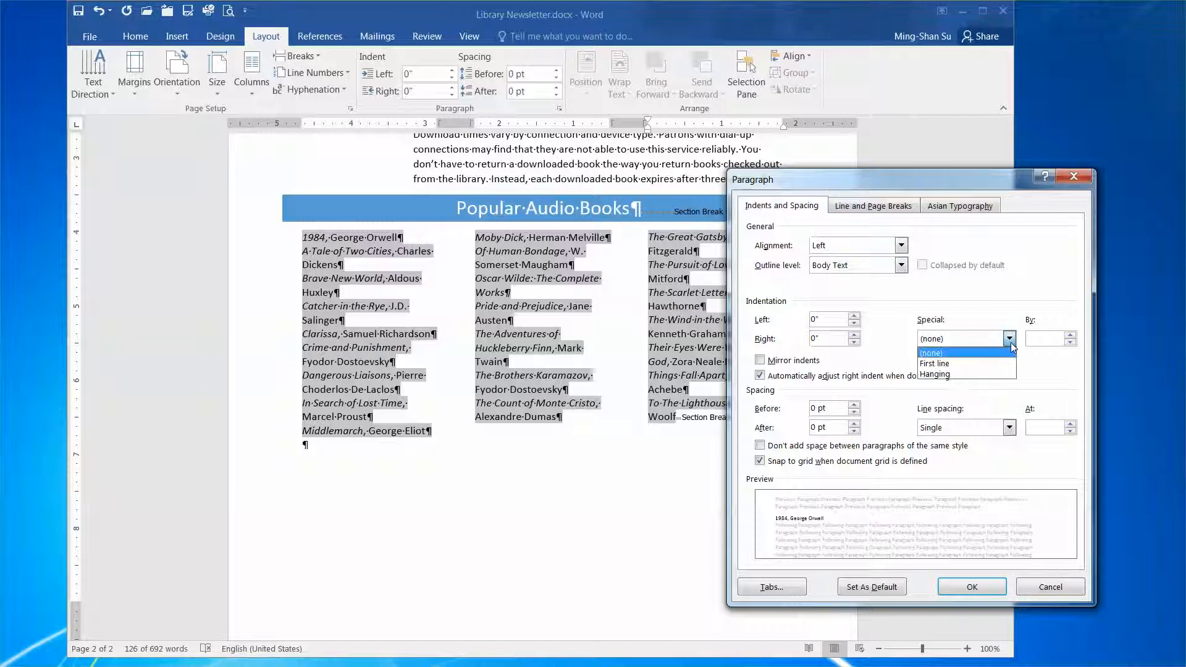
left_click(969, 375)
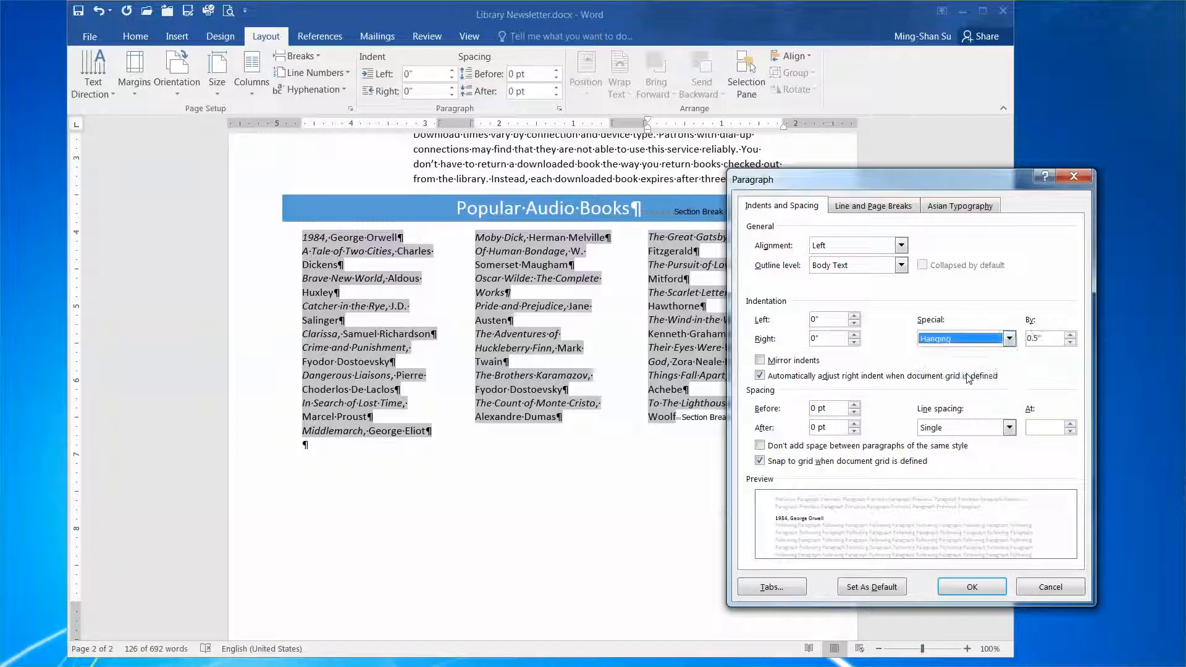
left_click(1044, 338)
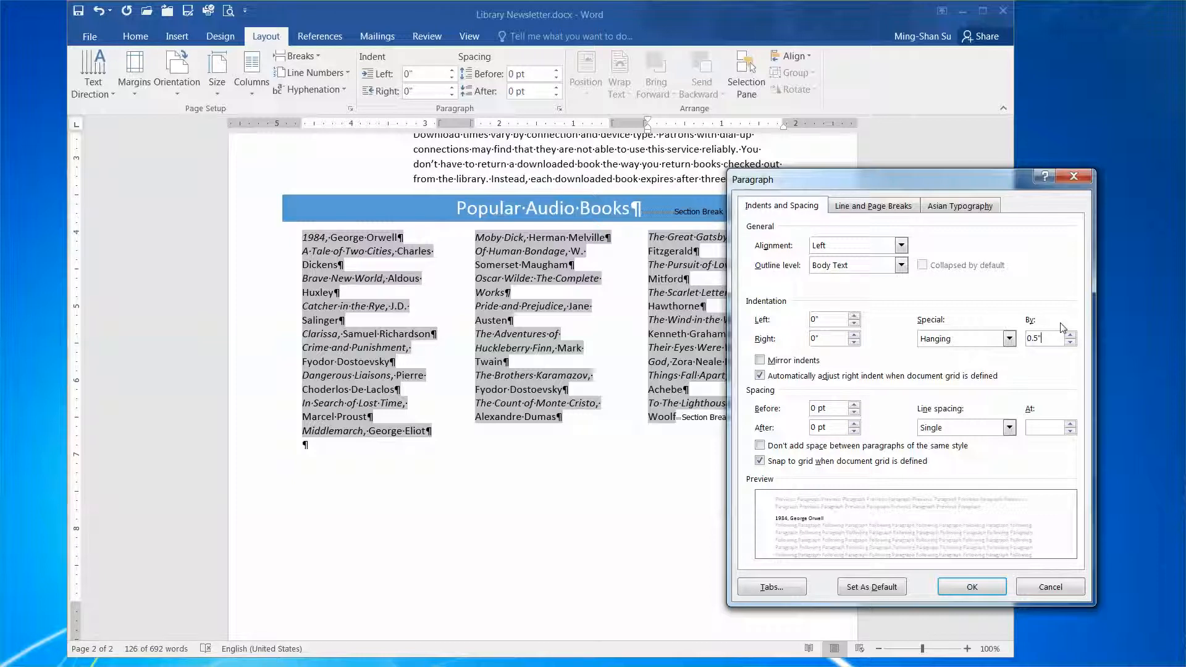
key("BackSpace")
type("2")
left_click(964, 592)
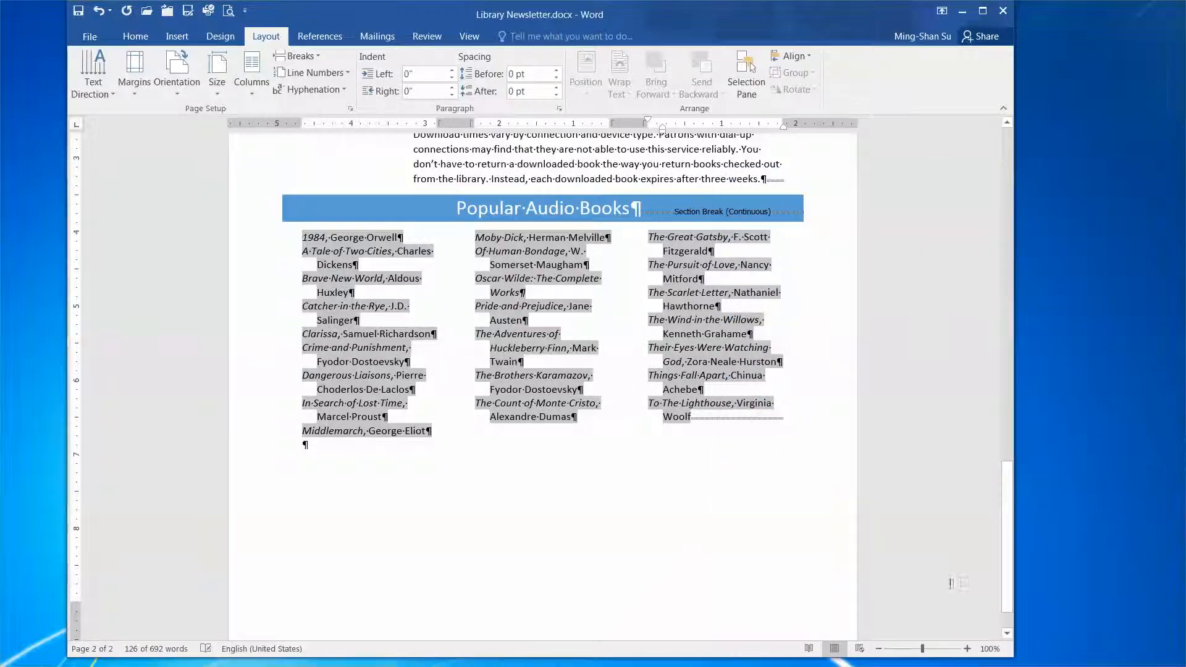
left_click(681, 529)
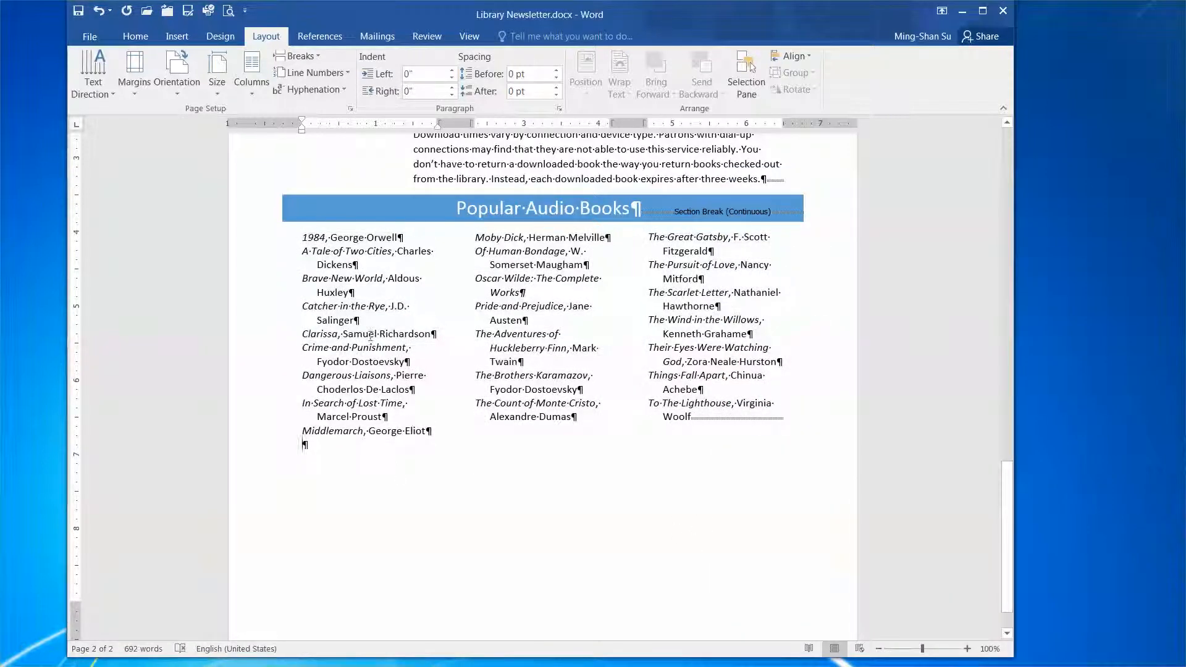
key("ctrl+s")
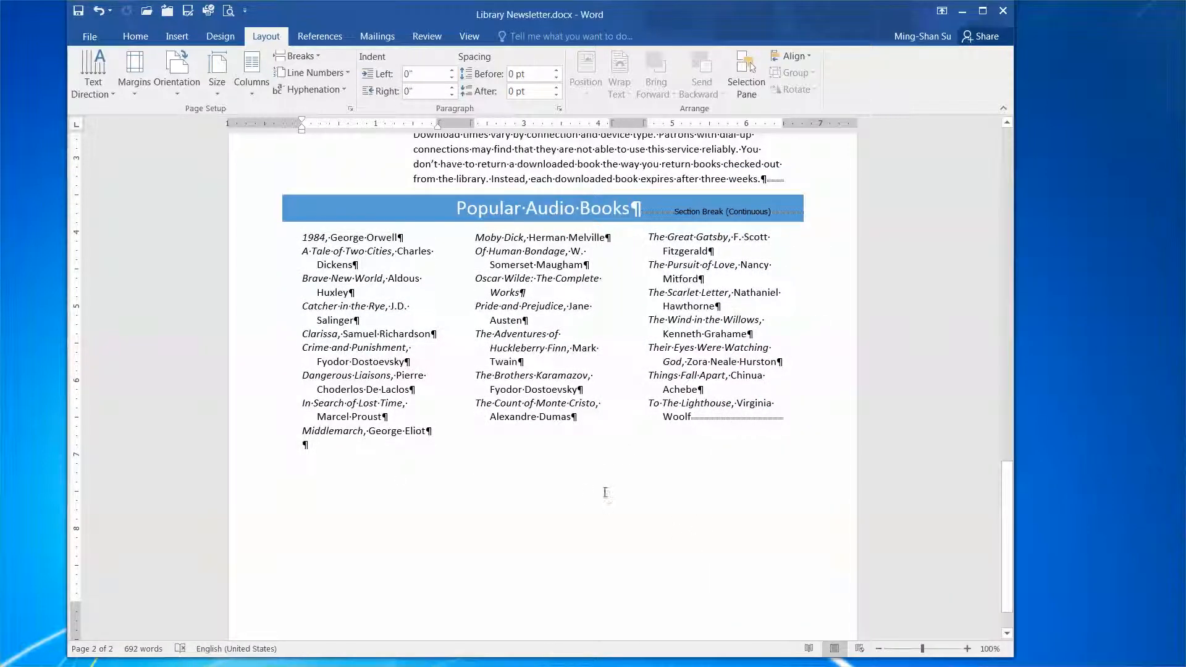